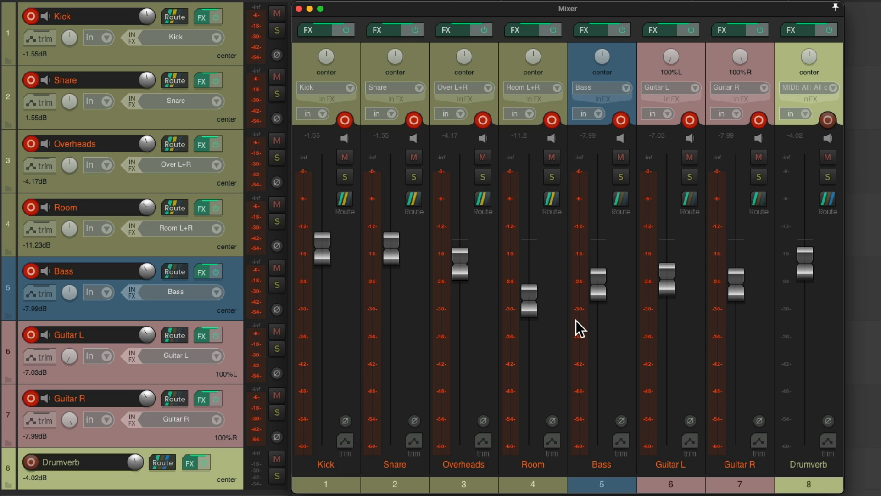
Play the mix briefly and inspect which effects are loaded on the Kick and Snare tracks.
key("space")
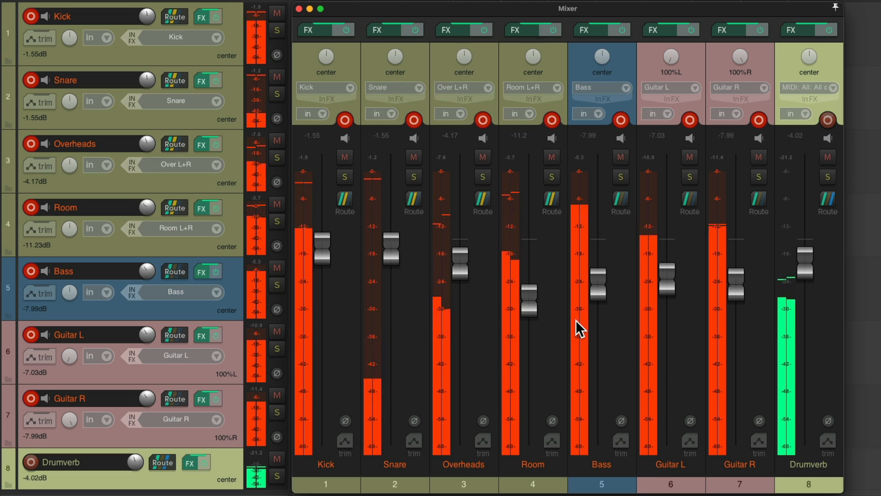
key("space")
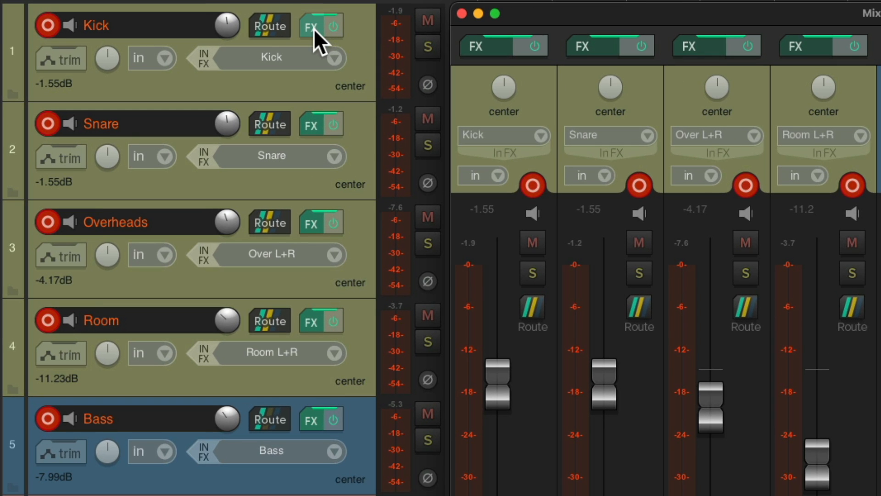
right_click(202, 18)
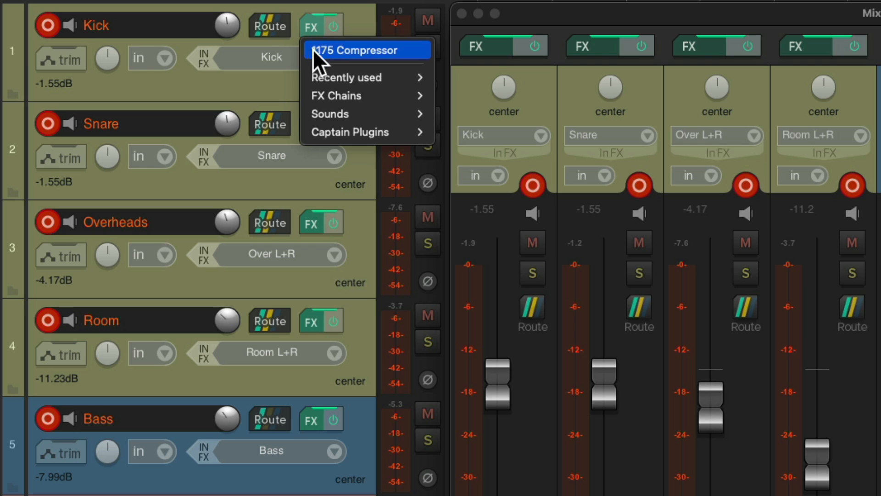
left_click(354, 26)
right_click(307, 119)
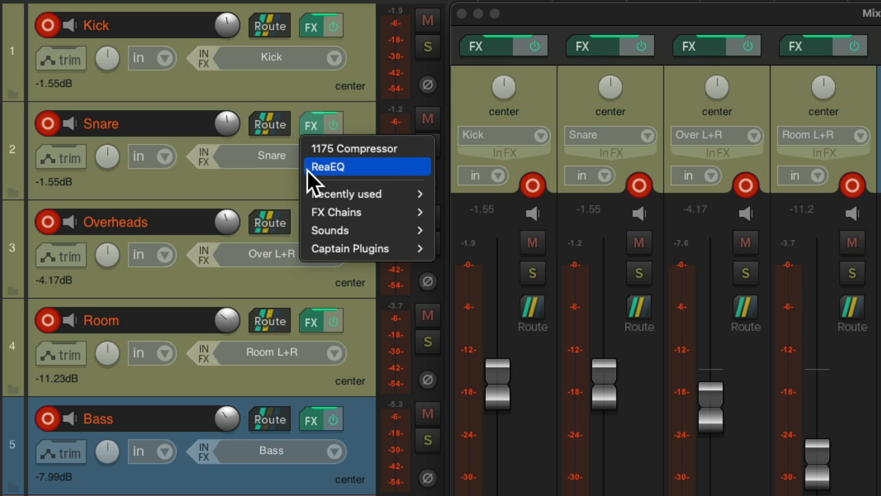
left_click(358, 57)
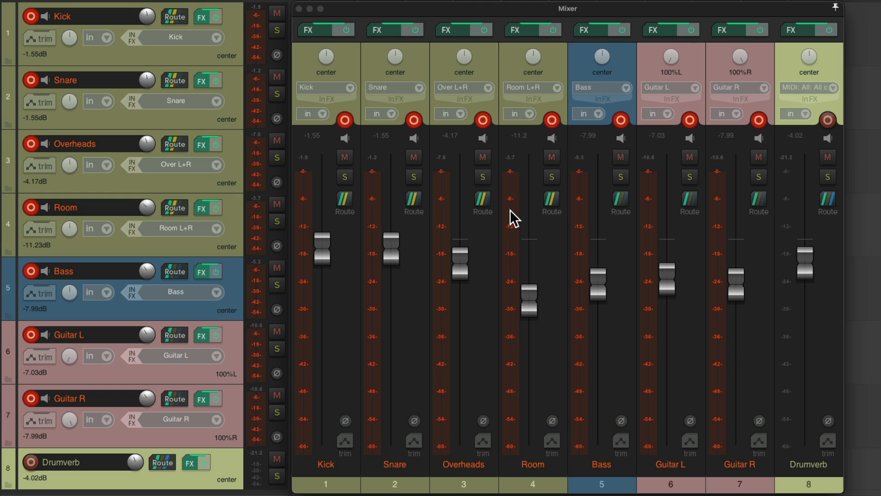
Play the mix again and examine the faders and meter levels of the drum, bass and guitar tracks.
key("space")
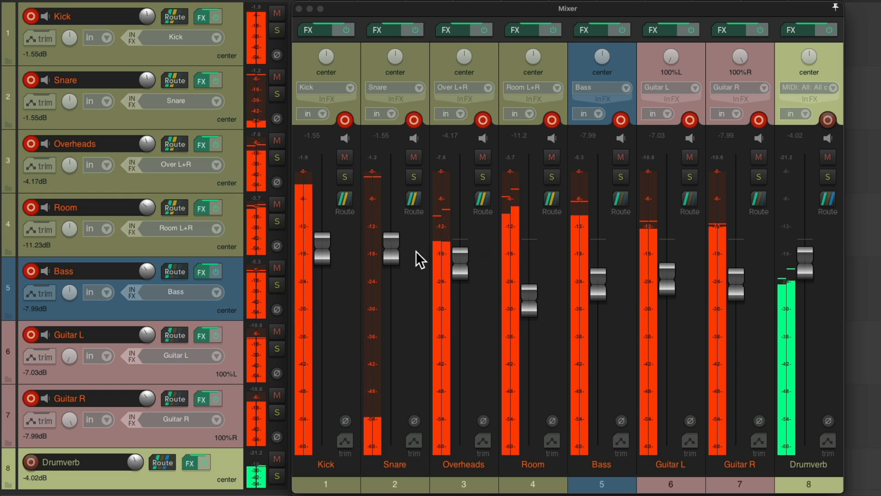
mouse_move(385, 250)
left_mouse_down()
mouse_move(386, 265)
mouse_move(386, 251)
left_mouse_up()
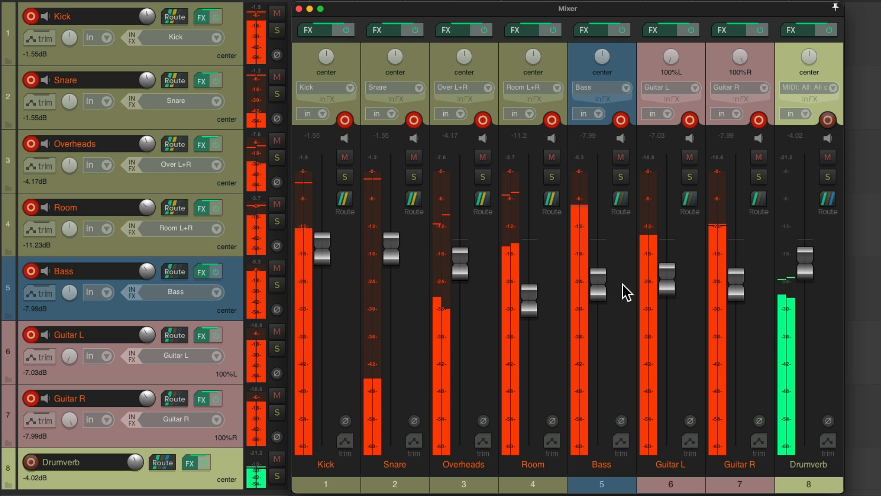
mouse_move(594, 289)
left_mouse_down()
mouse_move(596, 393)
mouse_move(598, 287)
left_mouse_up()
mouse_move(664, 287)
left_mouse_down()
mouse_move(663, 344)
mouse_move(657, 286)
left_mouse_up()
mouse_move(734, 288)
left_mouse_down()
mouse_move(725, 360)
mouse_move(734, 294)
left_mouse_up()
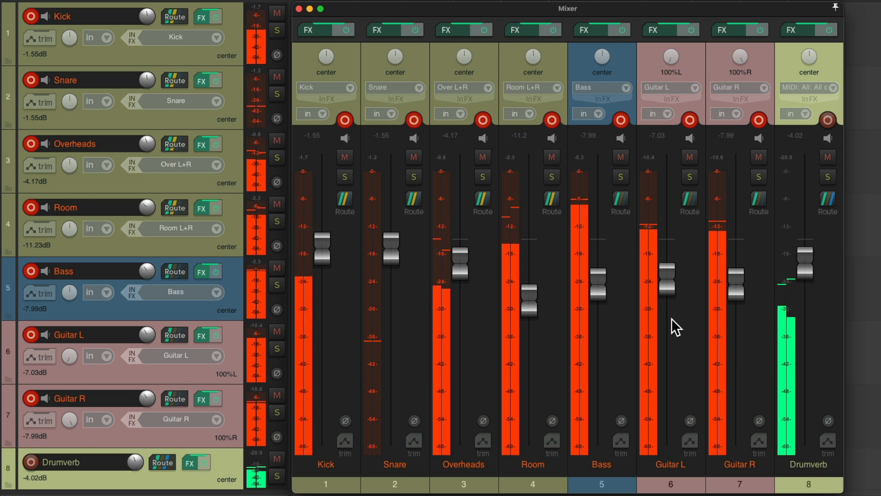
key("space")
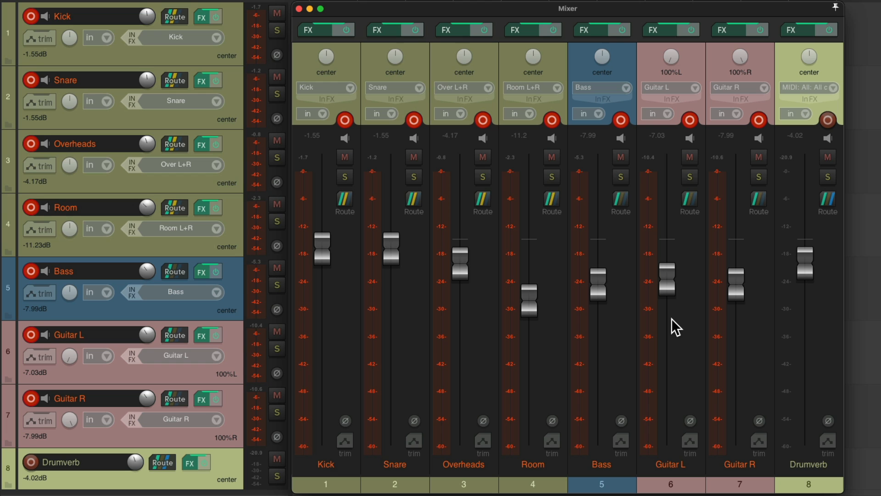
Duplicate all eight tracks, from Kick to Drumverb, and check the copies in the track list.
left_click(202, 59)
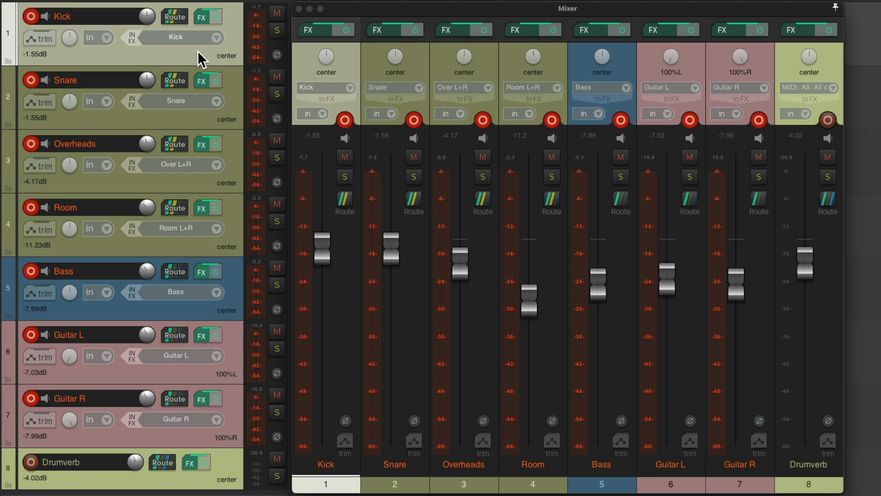
key("super+a")
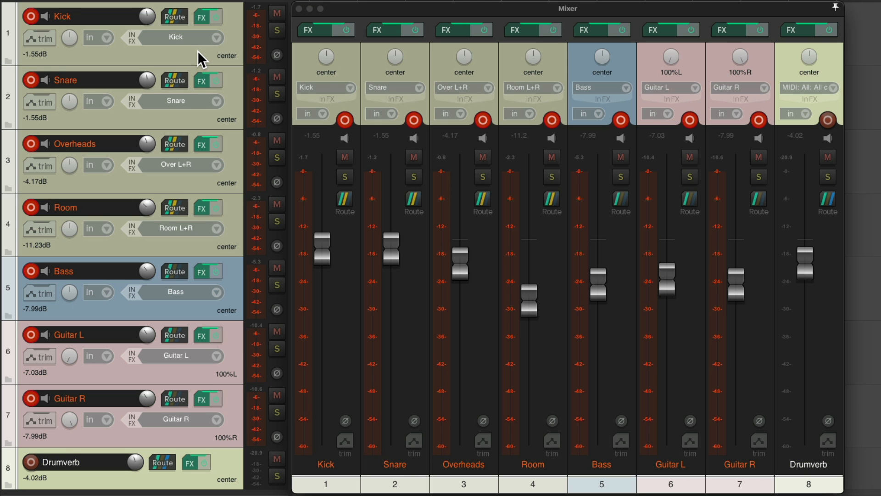
right_click(202, 59)
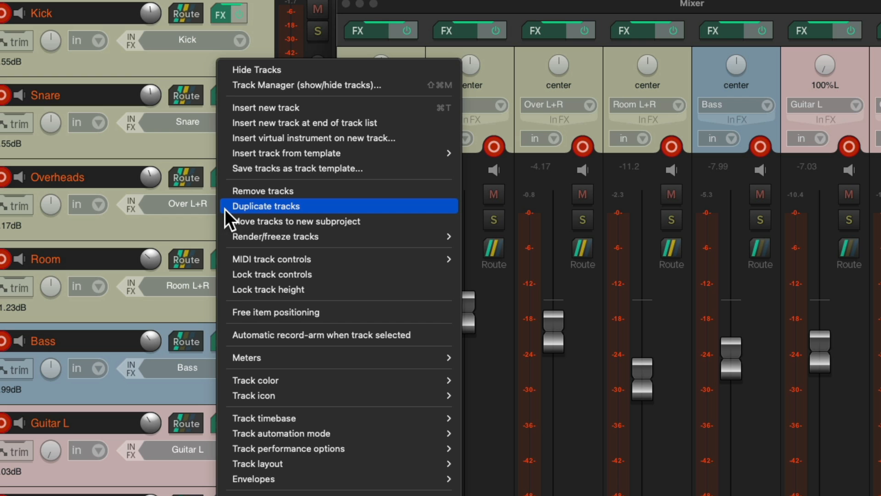
left_click(225, 208)
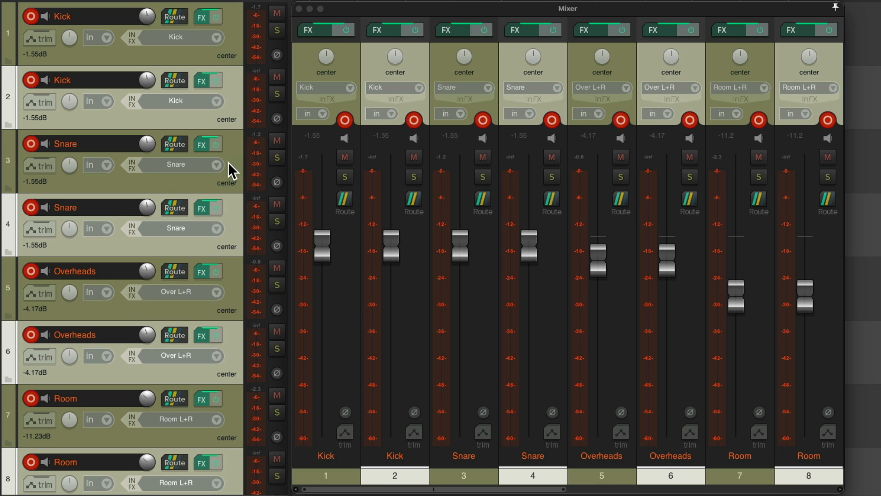
scroll(227, 164, "down", 10)
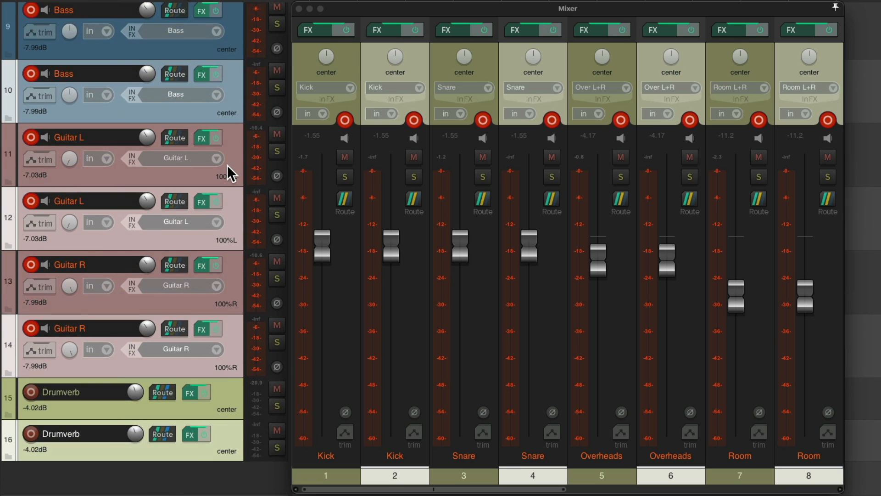
scroll(227, 164, "up", 10)
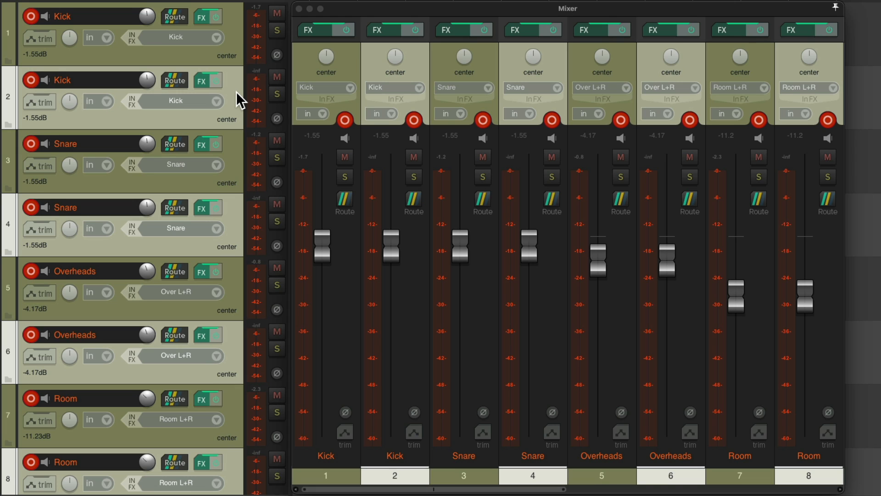
Disarm recording on the duplicated tracks and remove all effects from each of them, including the Drumverb copy.
left_click(33, 80)
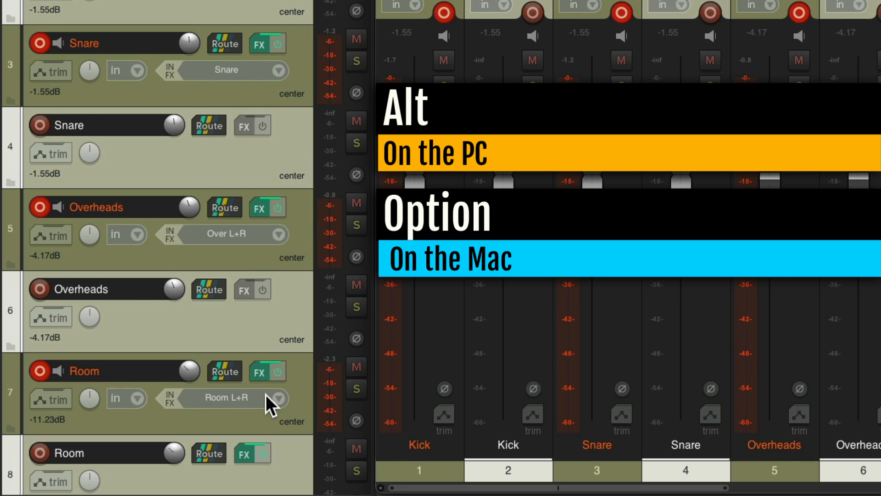
left_click(242, 454, "alt")
scroll(311, 322, "down", 8)
scroll(310, 311, "down", 3)
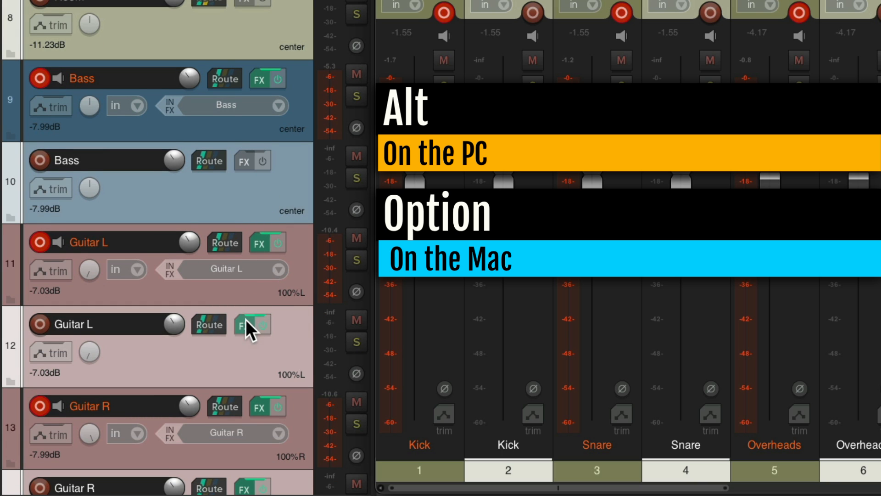
left_click(246, 325, "alt")
scroll(300, 335, "down", 8)
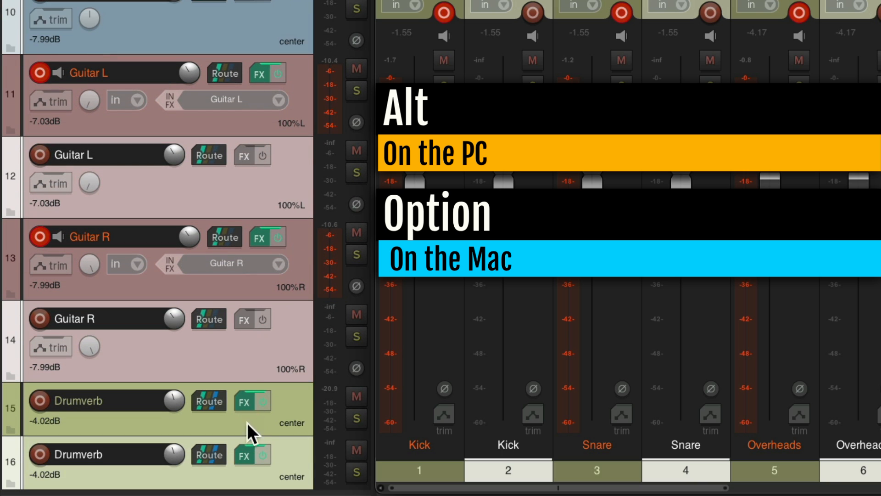
left_click(245, 452, "alt")
Turn off the master send on all the duplicated tracks, using the Kick copy's routing controls to check it.
scroll(277, 334, "up", 10)
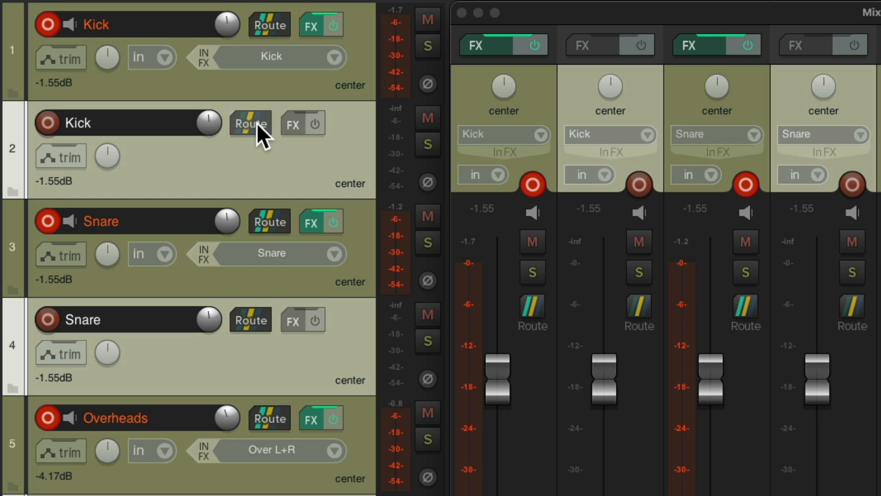
left_click(257, 123)
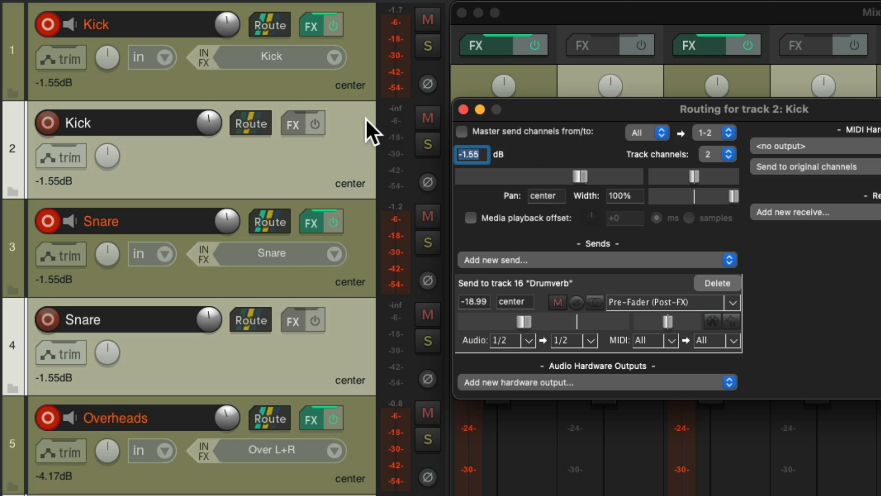
left_click(260, 128)
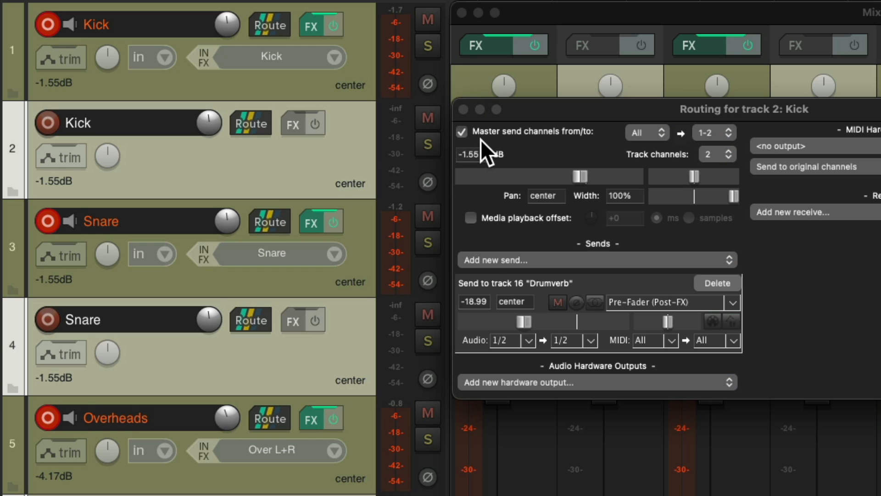
left_click(258, 125)
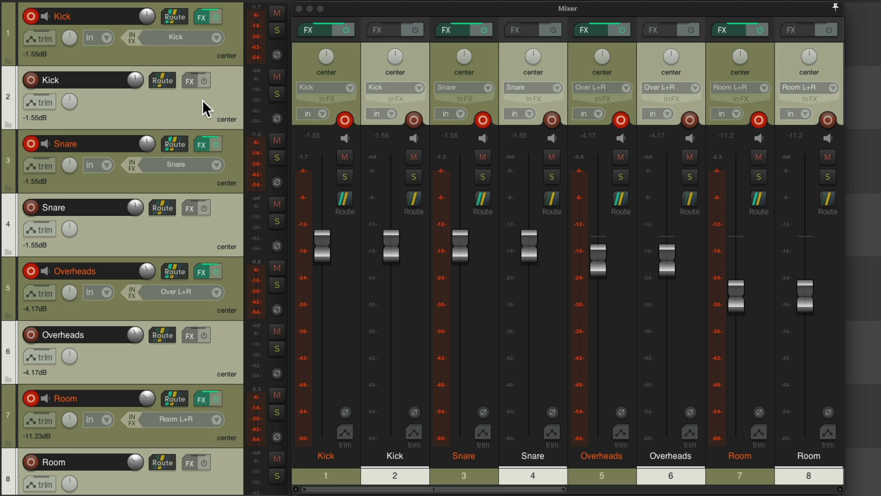
Move the selected duplicate tracks together below the original Drumverb track, so they occupy tracks 9 to 16.
scroll(191, 447, "down", 10)
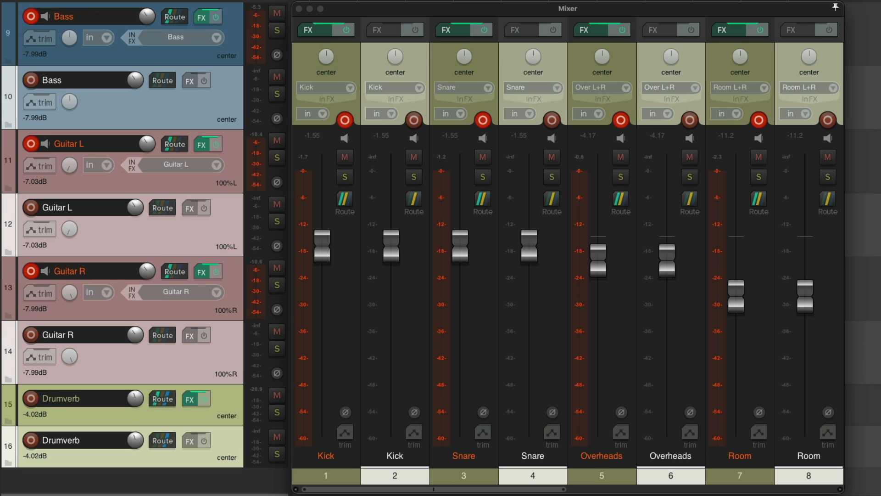
left_click_drag(188, 493, 164, 417)
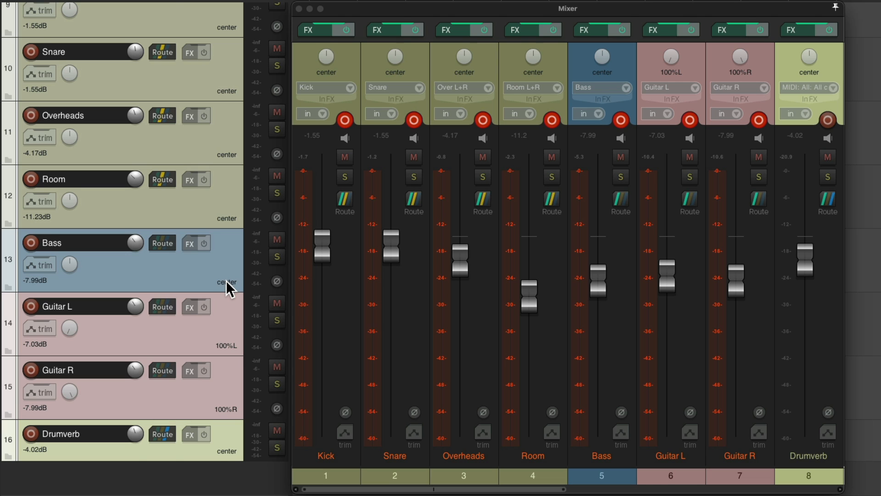
scroll(226, 289, "up", 3)
scroll(226, 289, "up", 2)
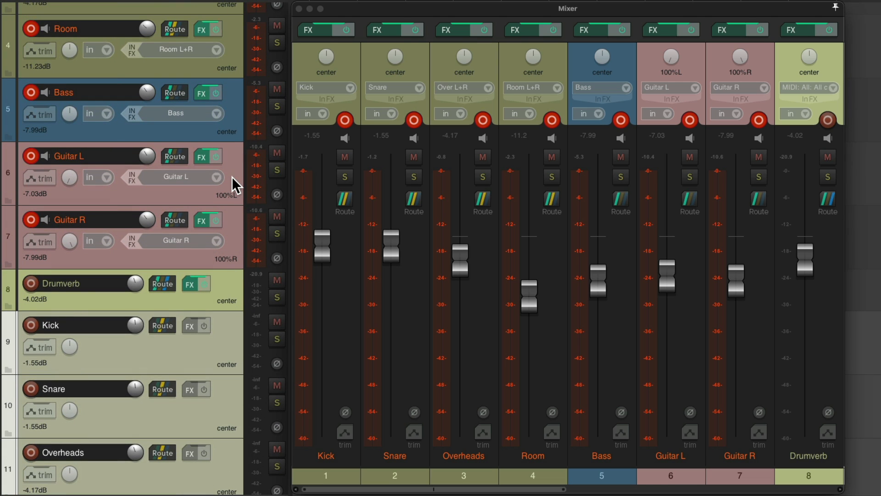
scroll(233, 178, "up", 3)
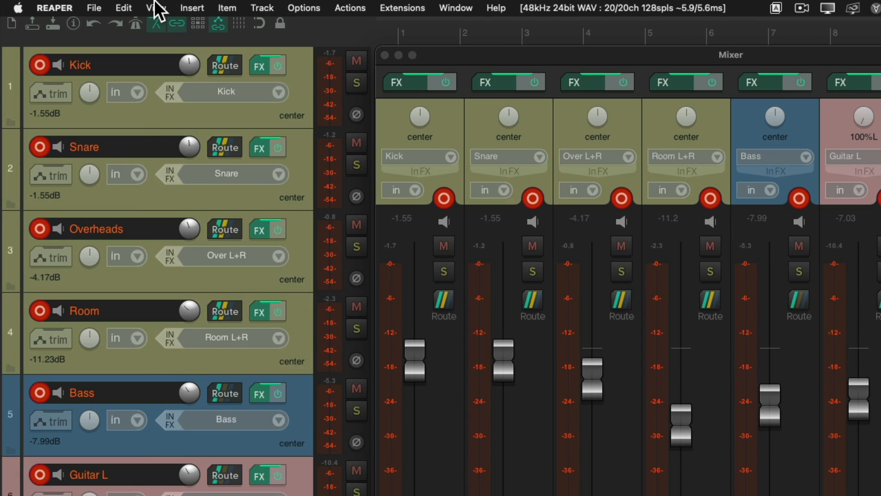
Open the Routing Matrix.
left_click(153, 7)
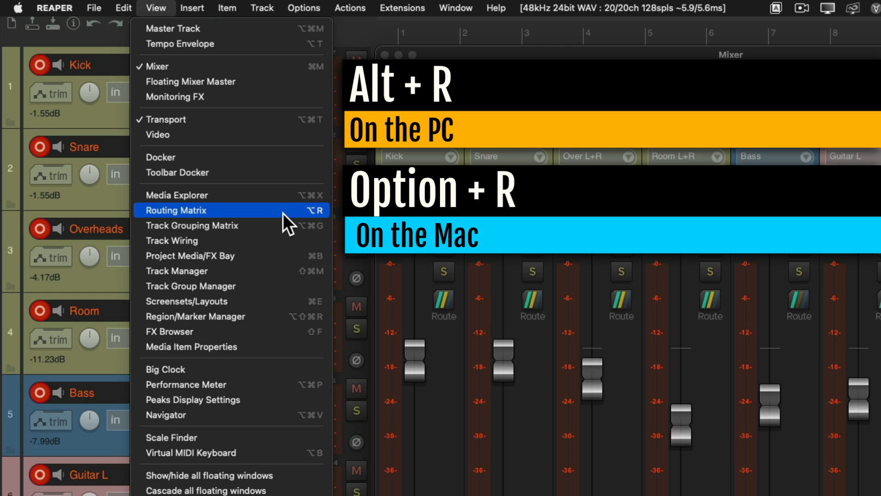
left_click(282, 213)
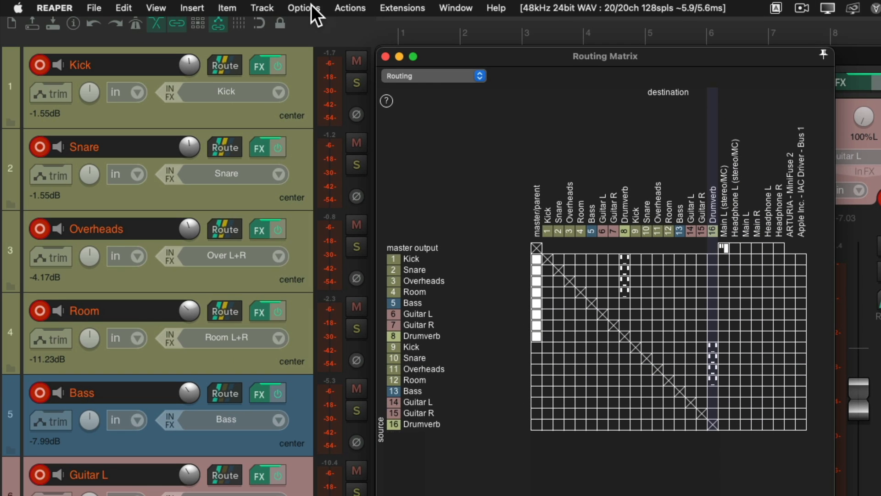
Check the default send/hardware output mode in the Track/Send Defaults preferences.
left_click(309, 8)
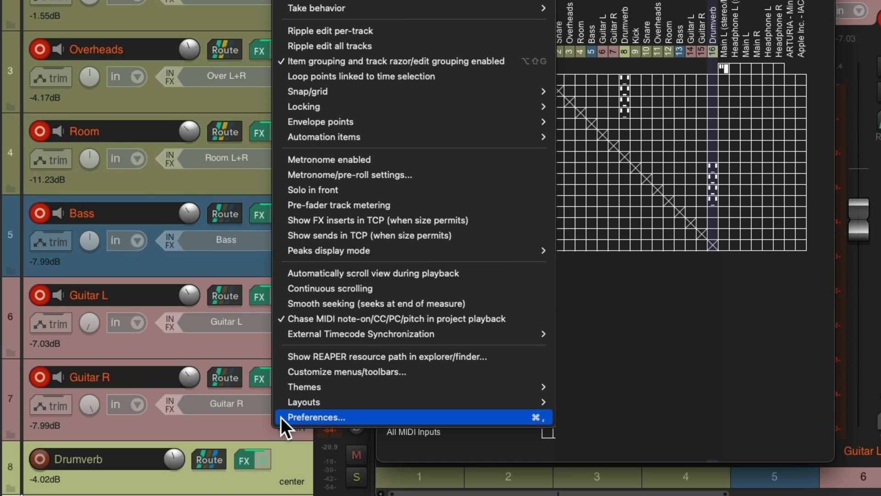
left_click(281, 417)
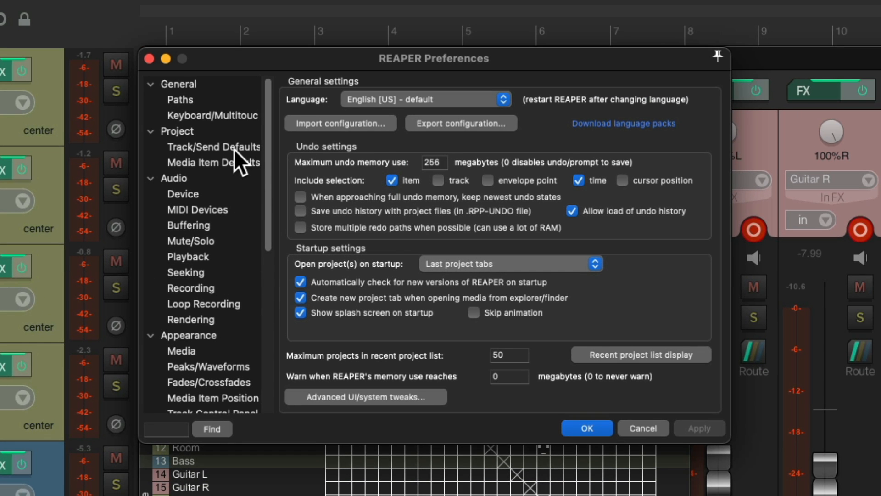
left_click(234, 148)
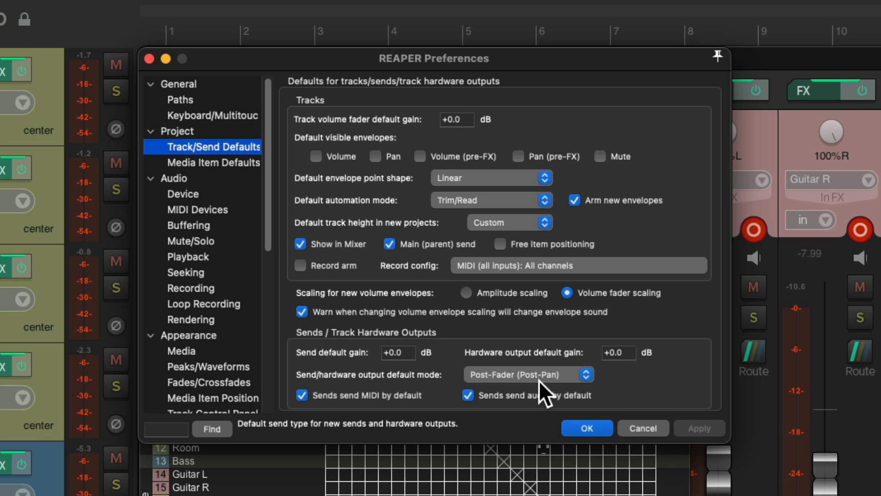
left_click(588, 428)
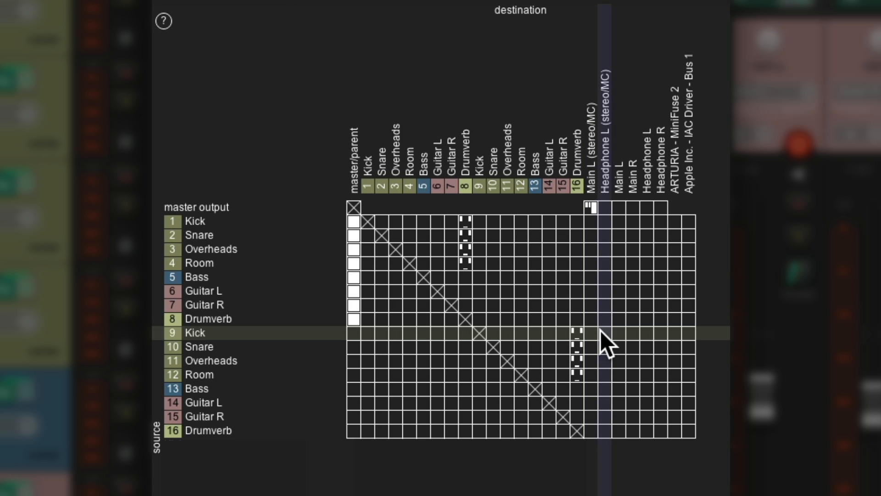
Route duplicate tracks 9 to 16 to the Headphone L stereo hardware output and check the Kick copy's output controls.
left_click_drag(601, 332, 607, 425)
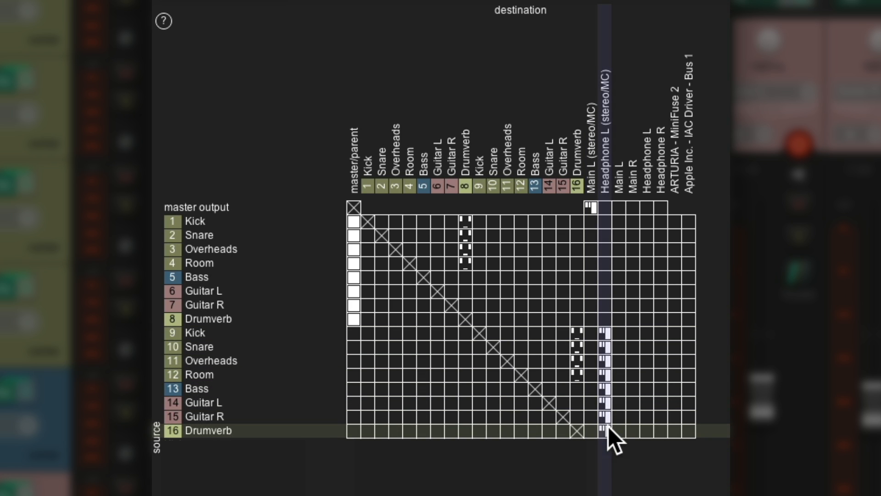
right_click(601, 334)
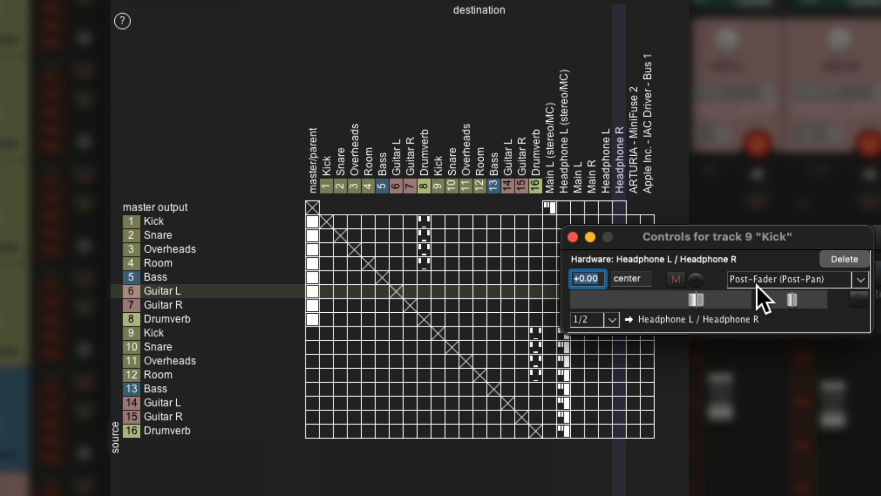
left_click(573, 237)
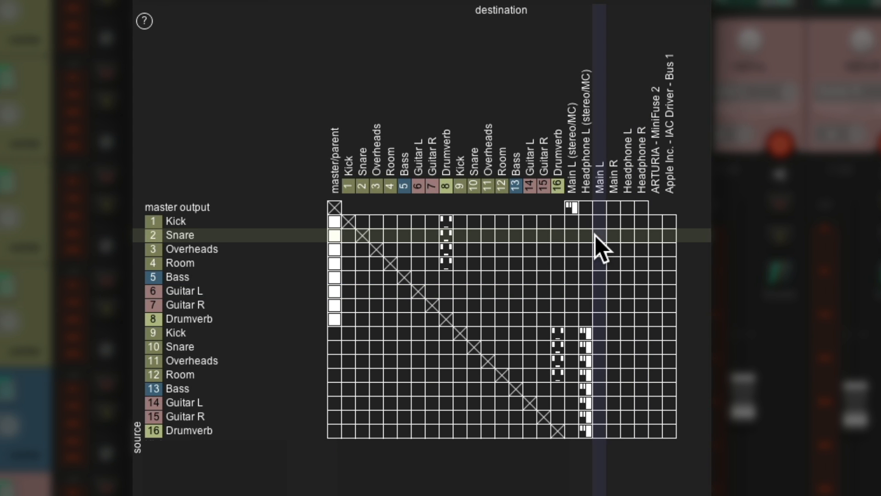
Set the default mode for sends and hardware outputs to Pre-Fader (Post-FX) and confirm the preferences.
left_click_drag(609, 376, 605, 410)
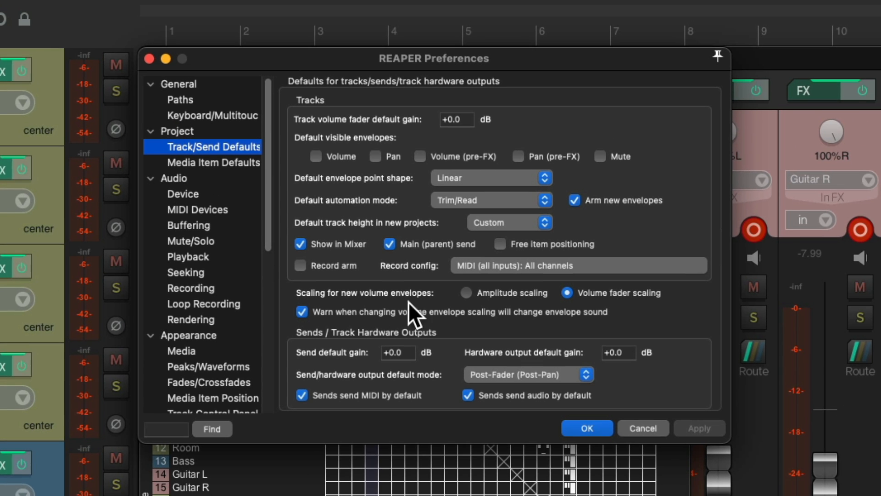
left_click(574, 373)
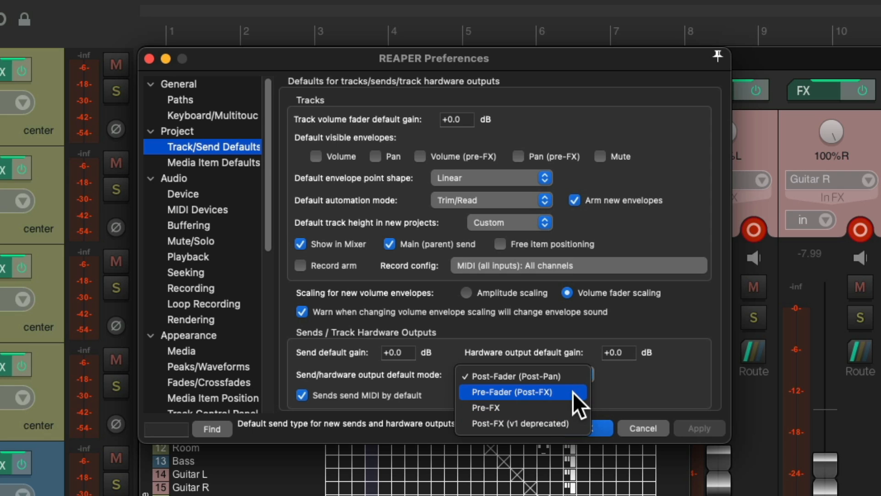
left_click(573, 392)
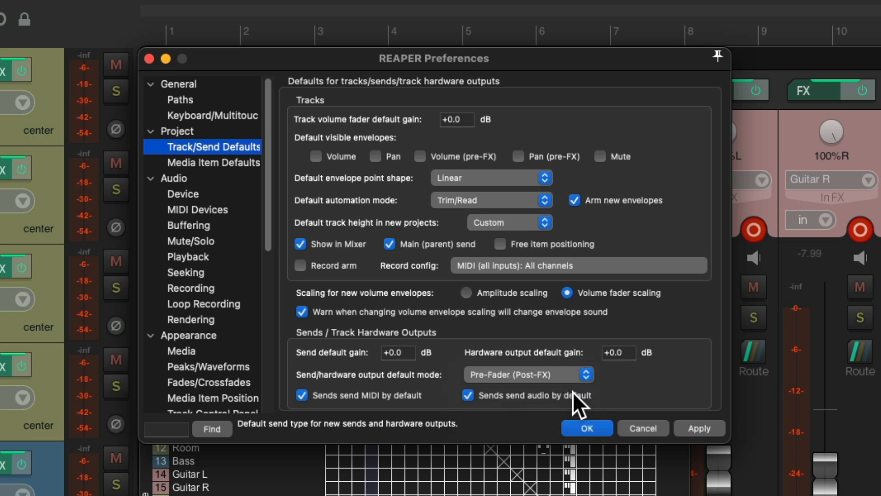
left_click(603, 425)
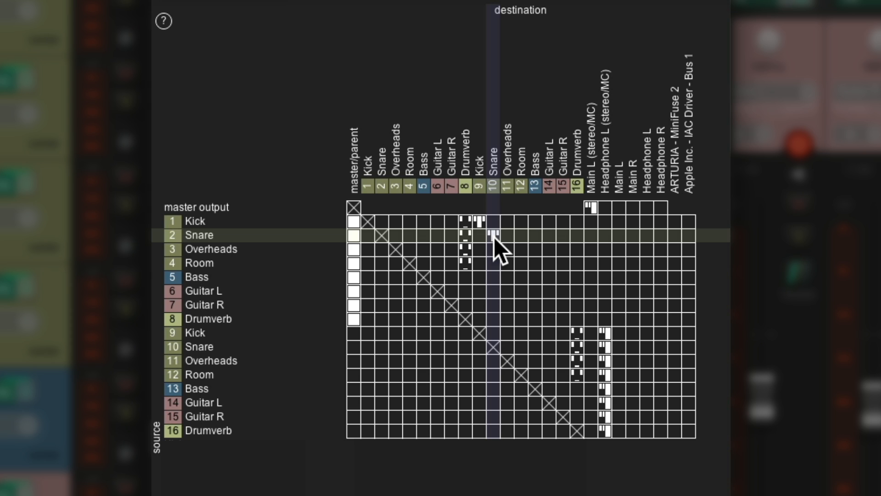
Send the original tracks 1 to 8 to their matching duplicates, tracks 9 to 16, in the routing matrix.
left_click_drag(493, 237, 574, 315)
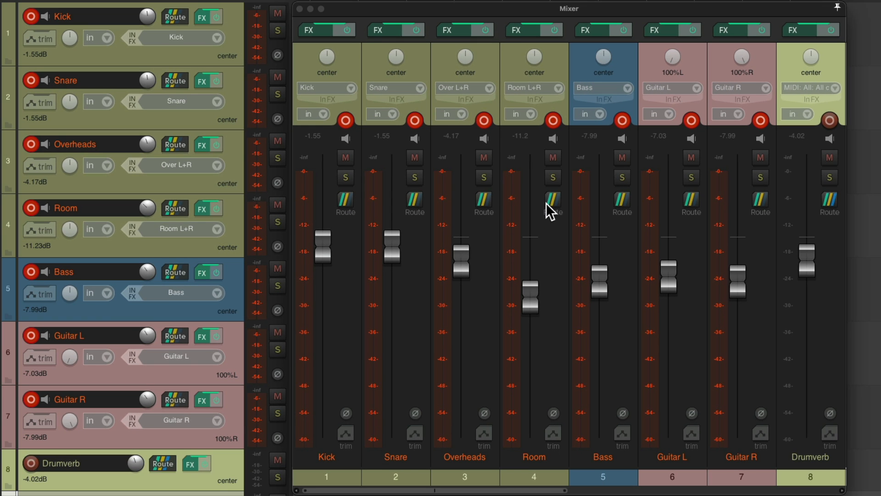
left_click_drag(511, 489, 468, 489)
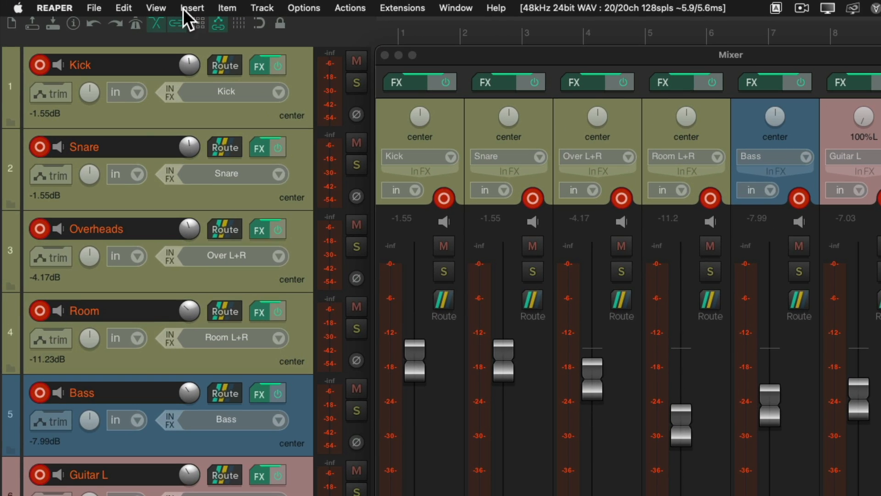
Use the Track Manager to hide duplicate tracks 9 to 16 from both the track panel and the mixer.
left_click(168, 8)
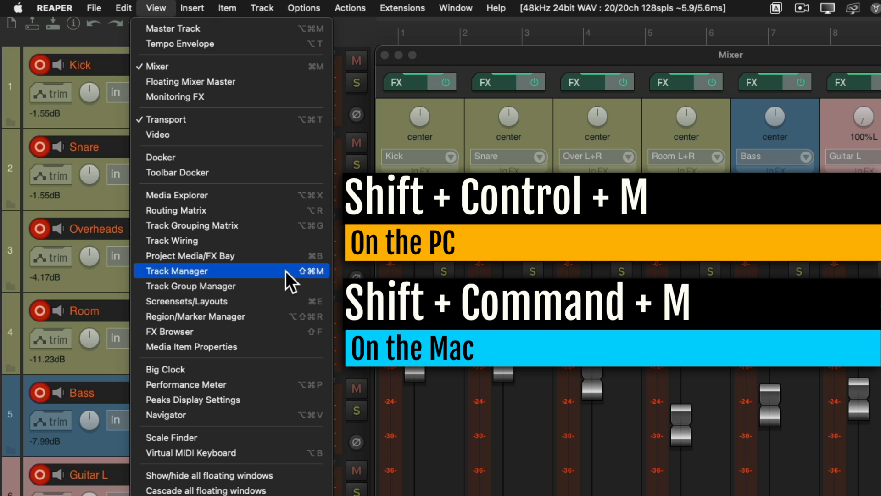
left_click(286, 271)
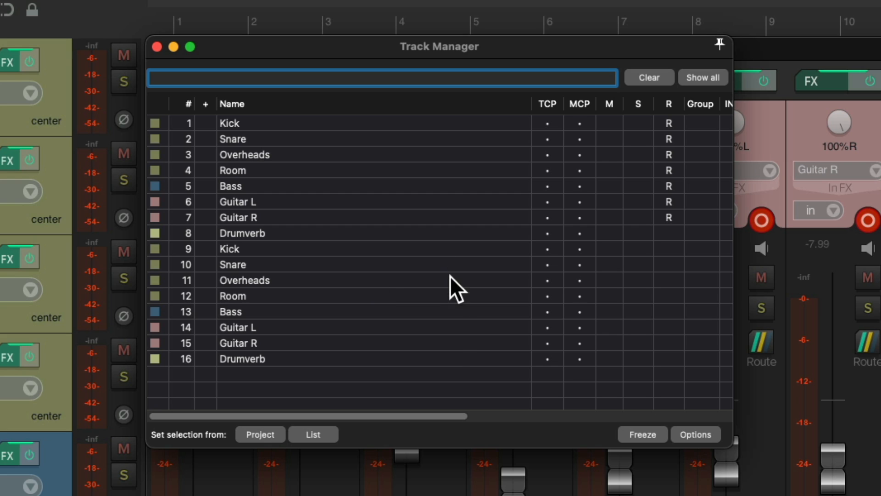
left_click(554, 252)
left_click_drag(556, 260, 557, 356)
left_click_drag(579, 248, 593, 355)
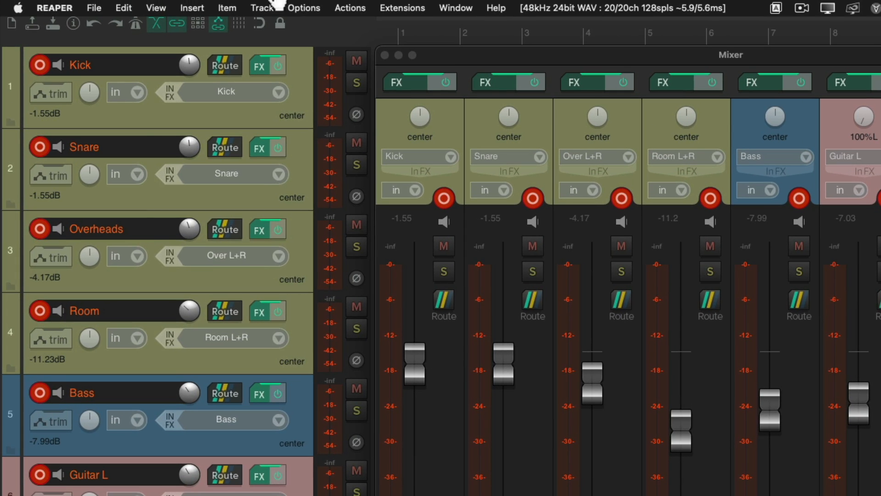
Save the current track view as screenset 1 named Control Room, including track control panel and mixer status.
left_click(145, 7)
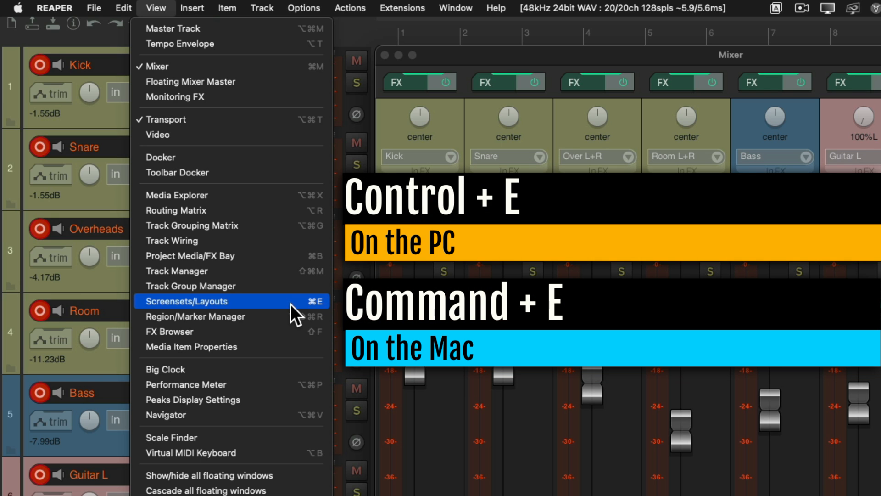
left_click(290, 303)
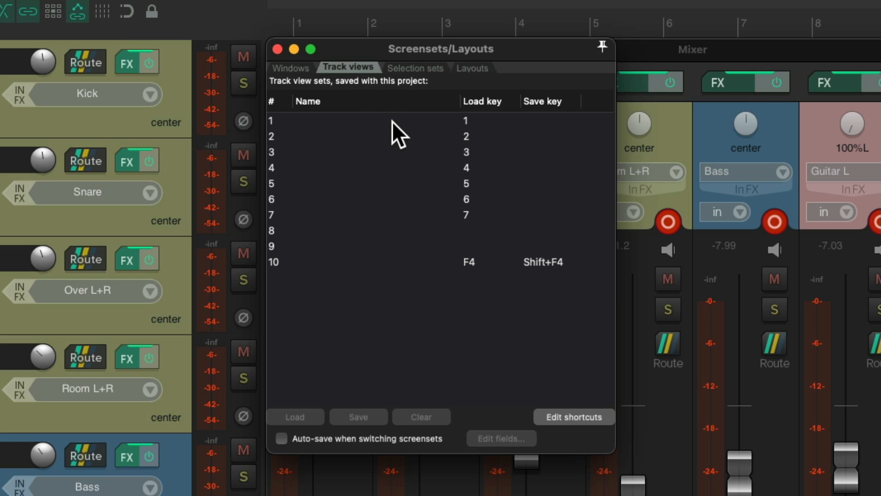
left_click(362, 120)
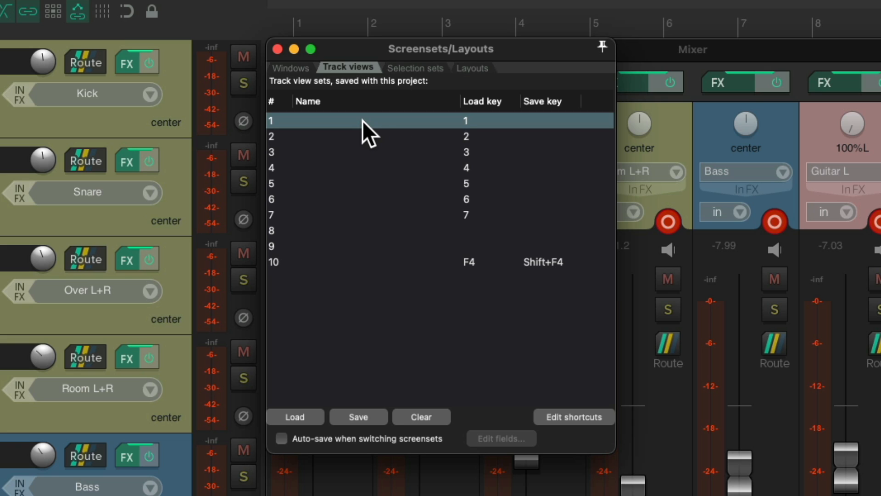
left_click(359, 416)
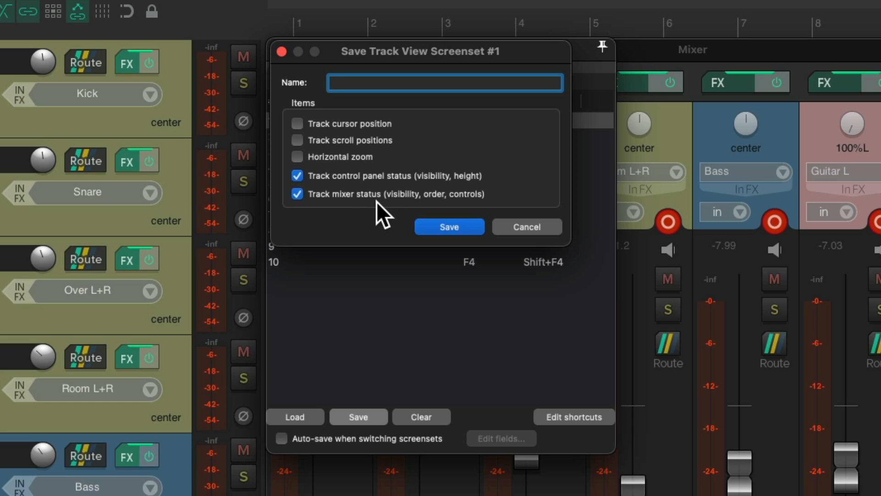
type("Control Room")
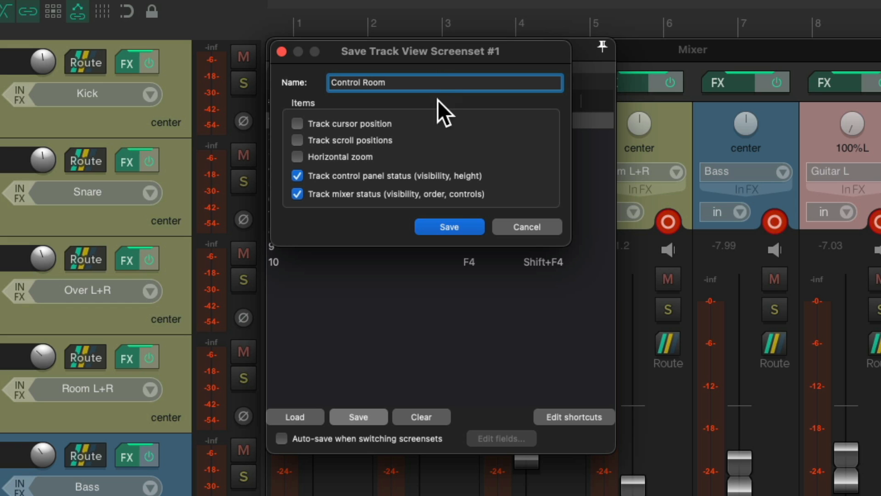
left_click(455, 225)
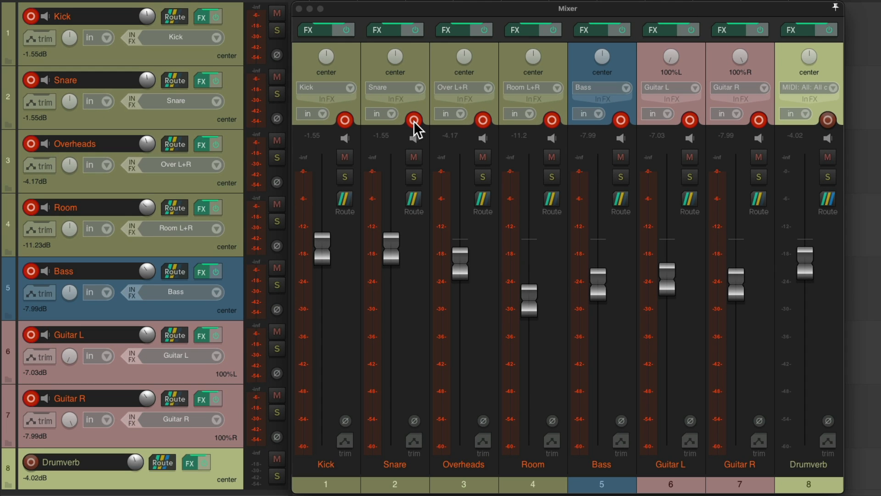
Hide original tracks 1 to 8 and show duplicate tracks 9 to 16 in both the track panel and the mixer.
key("shift+super+m")
left_click_drag(552, 123, 556, 236)
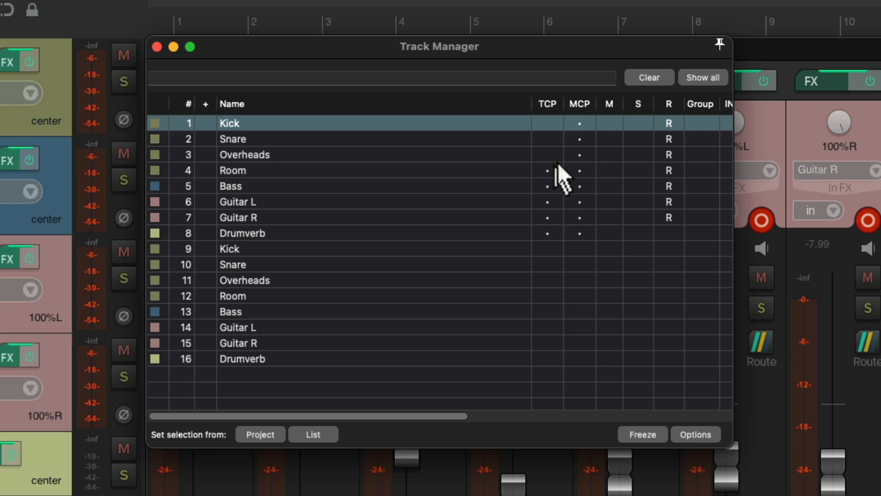
mouse_move(581, 124)
left_mouse_down()
mouse_move(590, 130)
mouse_move(589, 226)
mouse_move(557, 244)
left_mouse_up()
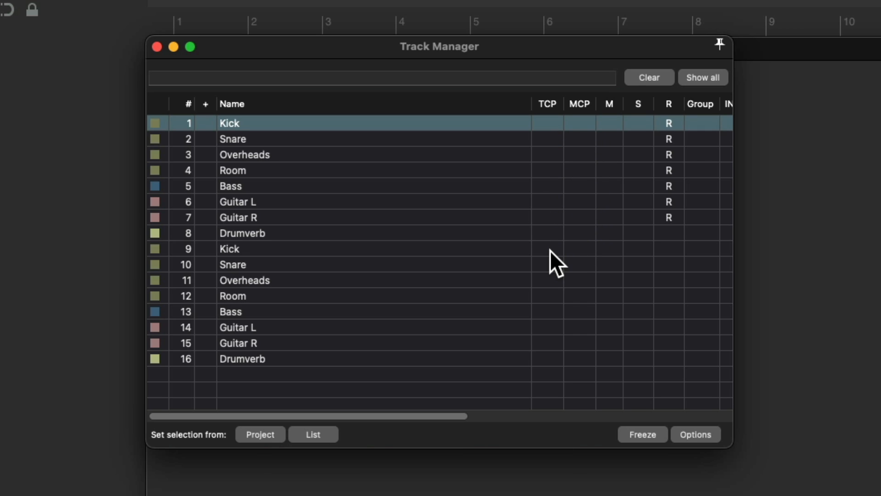
mouse_move(550, 250)
left_mouse_down()
mouse_move(547, 358)
mouse_move(583, 337)
left_mouse_up()
left_click_drag(580, 252, 582, 356)
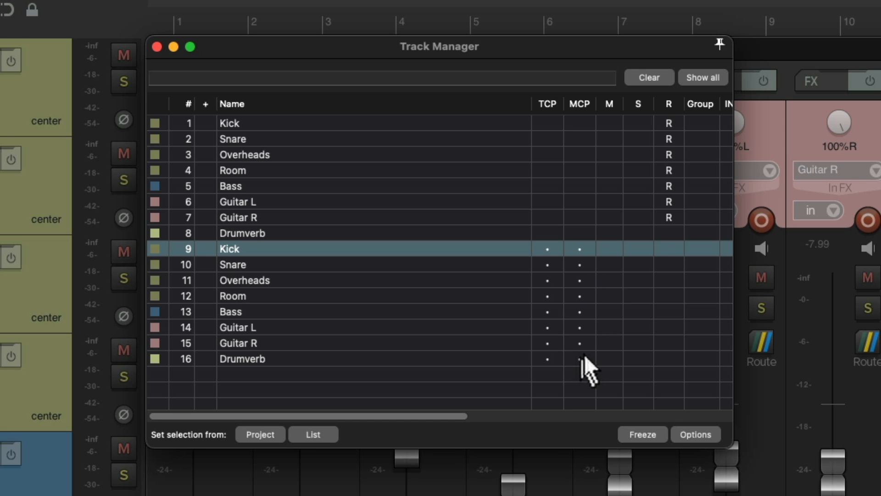
key("super+shift+m")
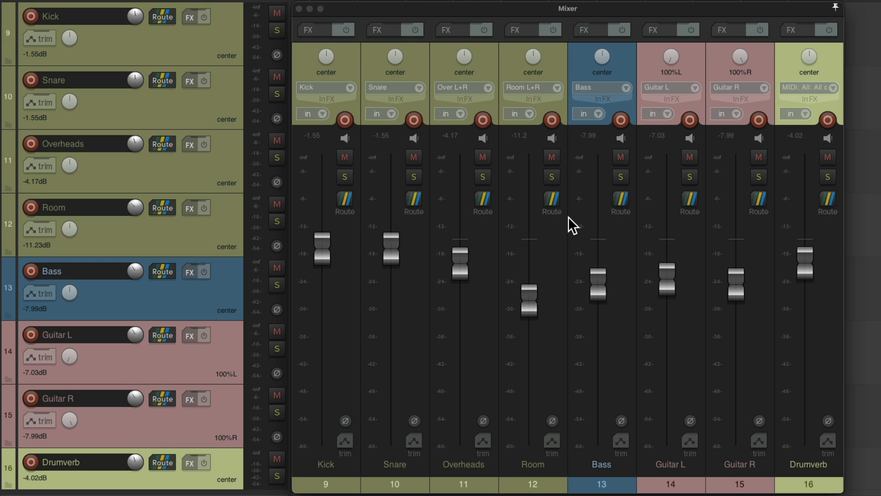
Save the current track view as screenset 2 named Headphone Mix.
key("super+e")
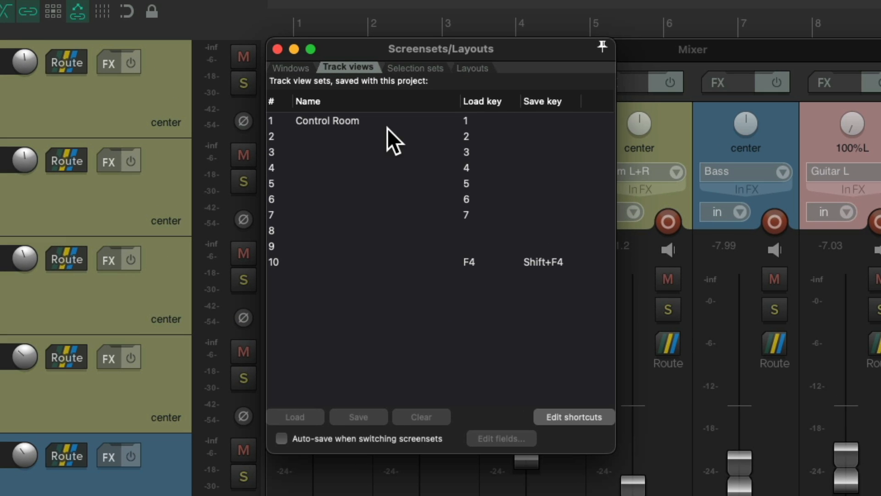
left_click(376, 136)
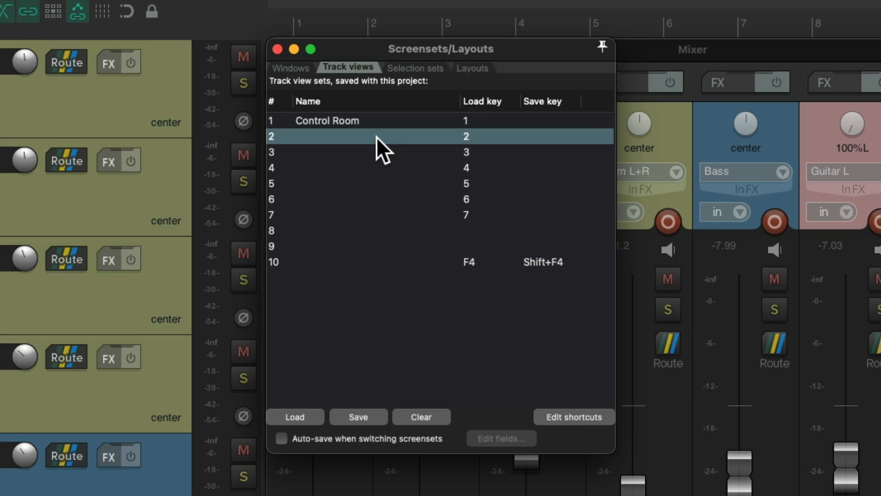
left_click(363, 417)
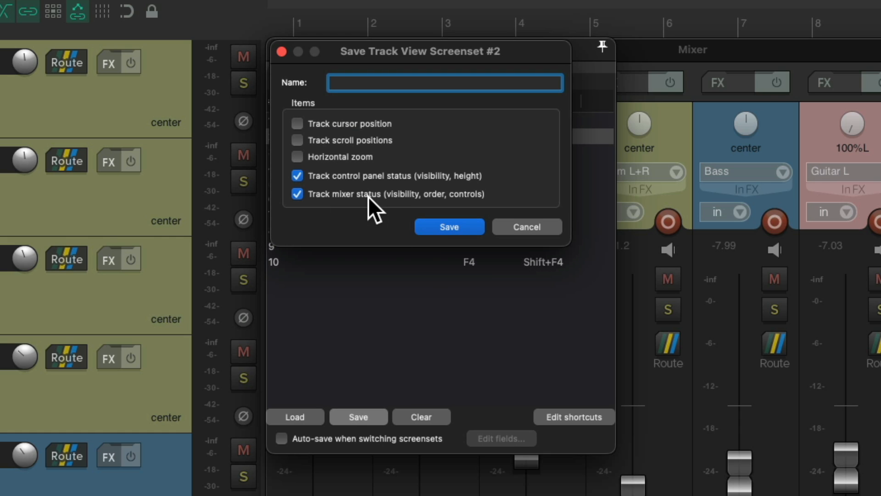
type("Headphone Mix")
key("Return")
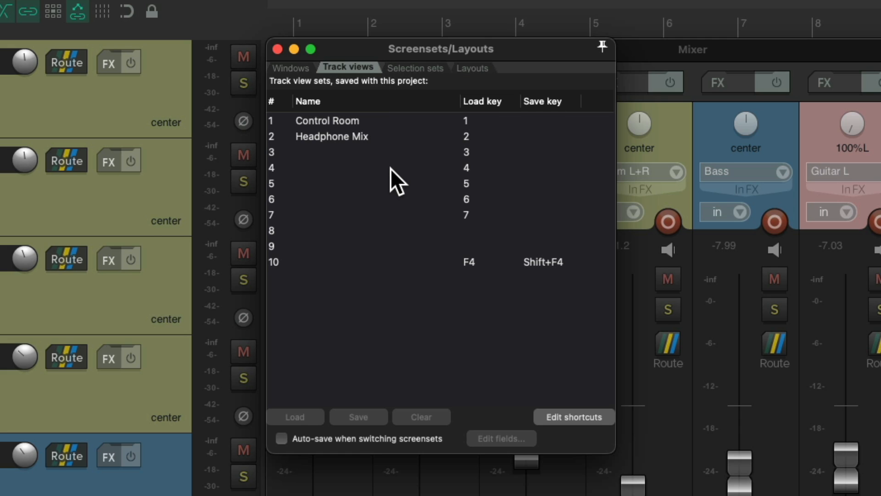
Load the Control Room and Headphone Mix track views in turn and check the shortcuts assigned to the track view screensets.
double_click(406, 121)
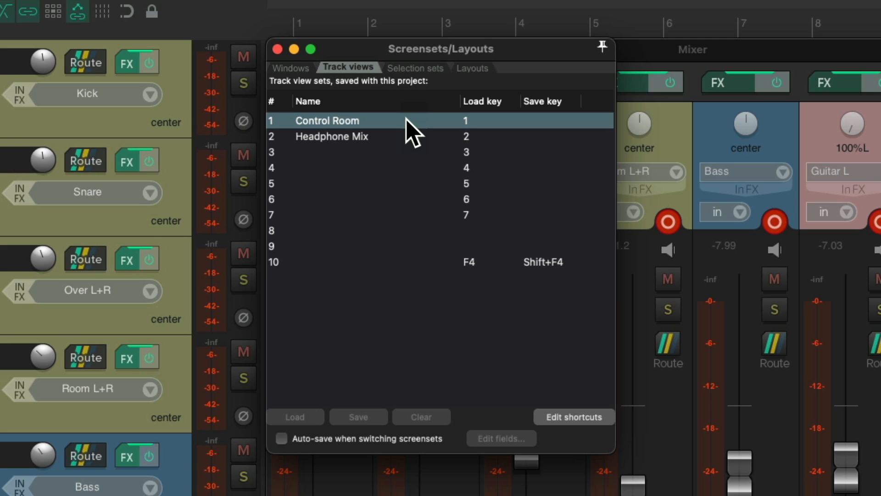
double_click(399, 138)
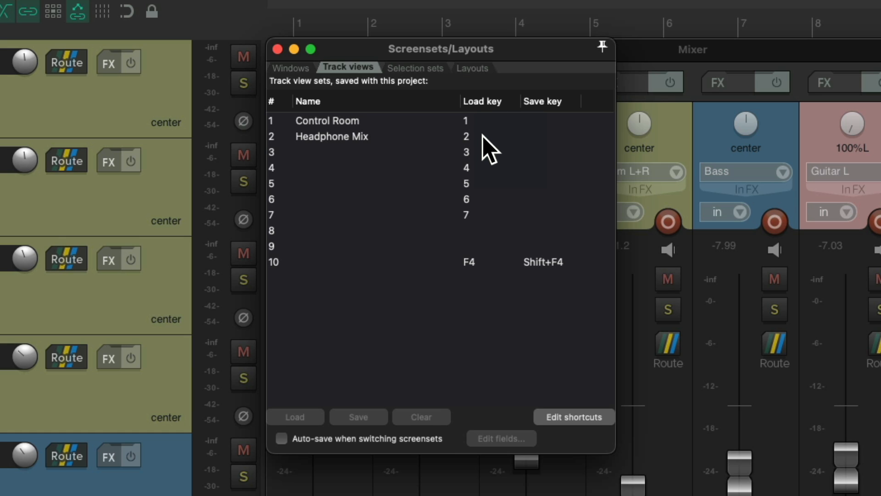
left_click(571, 414)
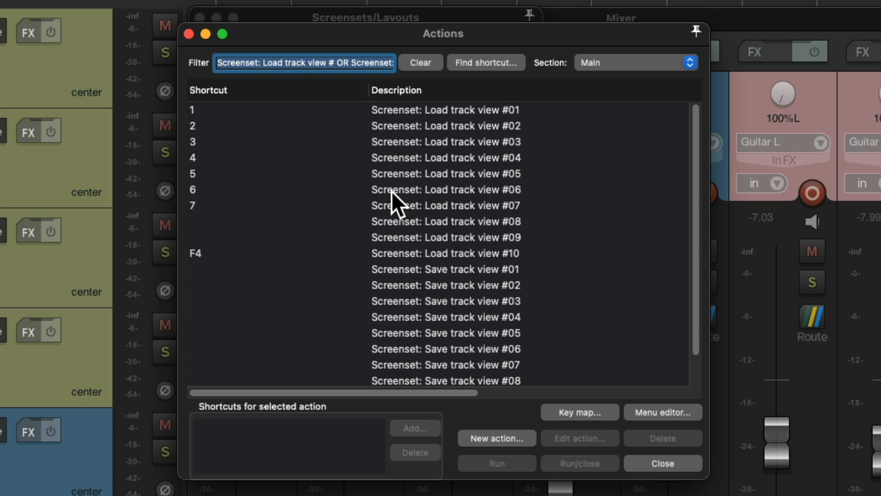
key("Escape")
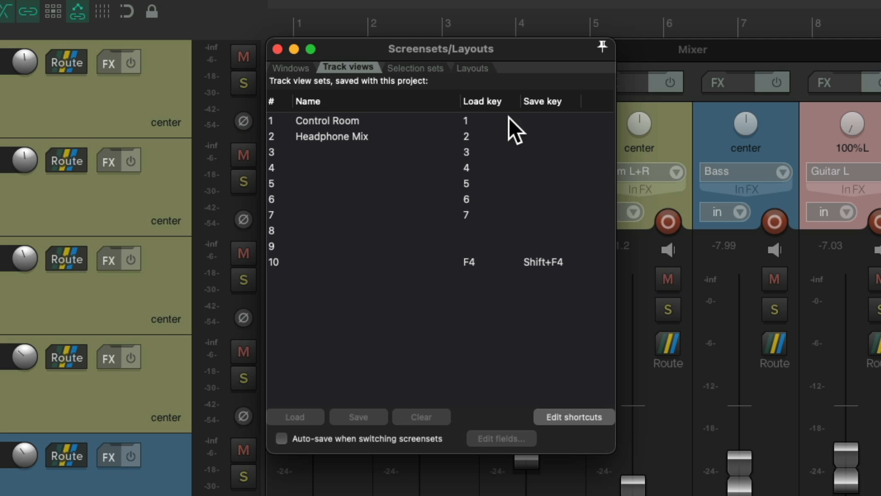
left_click(276, 49)
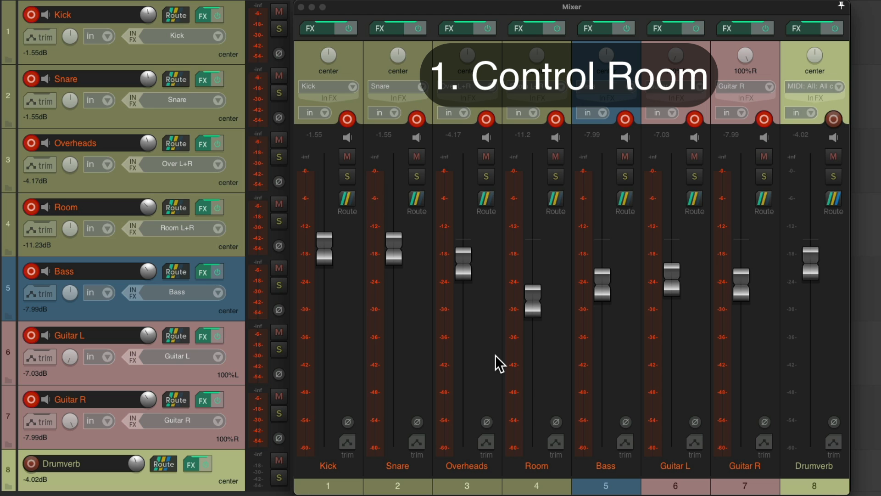
During playback in the Control Room view, lower Bass to about -25.5 dB, Guitar L to -24.3 dB and Guitar R to -24 dB.
key("space")
left_click_drag(602, 296, 603, 368)
left_click_drag(669, 283, 672, 362)
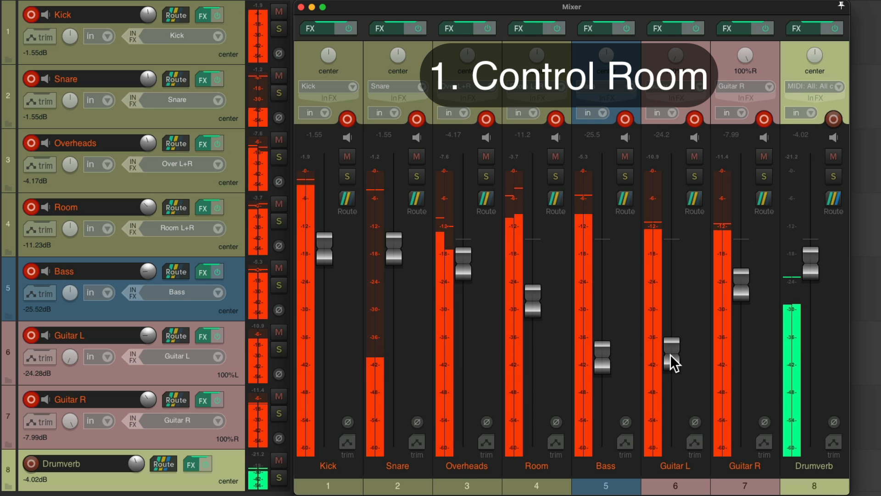
left_click_drag(741, 291, 736, 362)
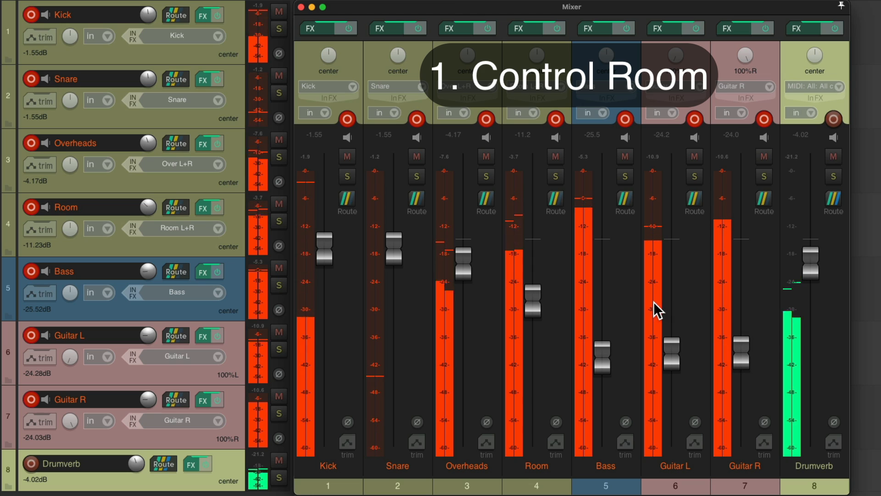
key("space")
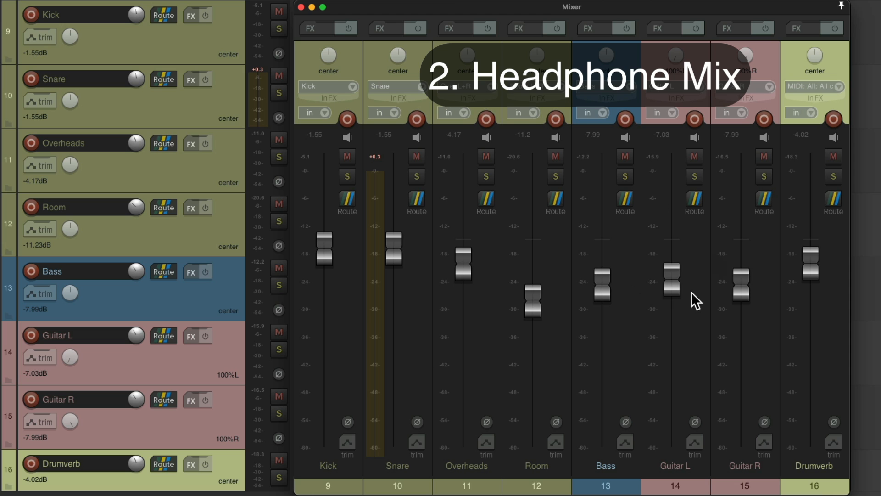
key("space")
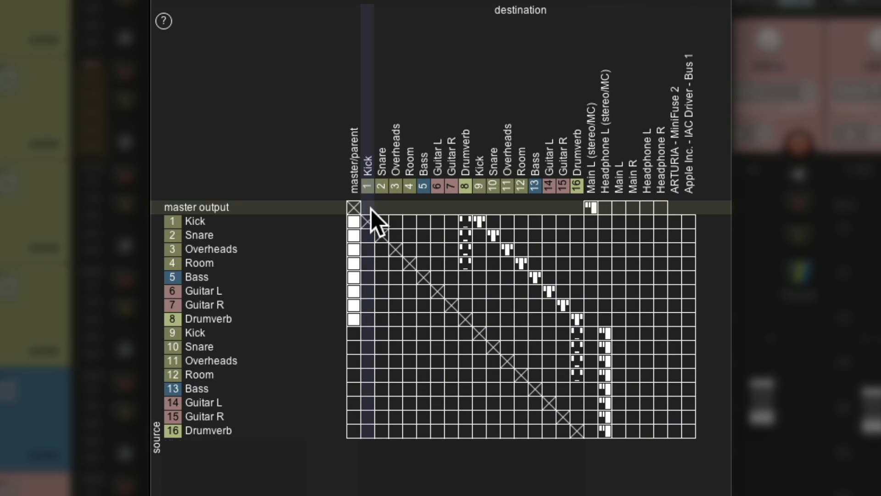
Switch off the master/parent sends of tracks 1 to 8 and enable them for tracks 9 to 16 in the routing matrix.
left_click_drag(353, 223, 353, 434)
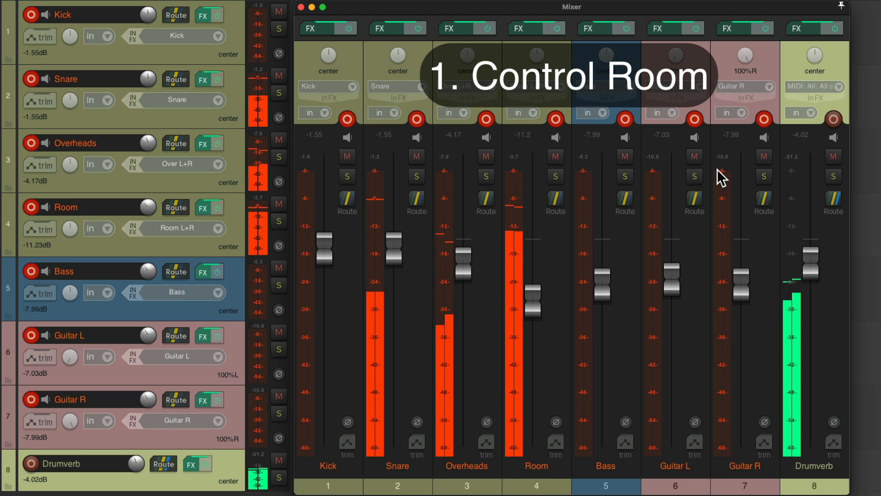
Lower the original Bass to about -24.4 dB, Guitar L to -28.6 dB and Guitar R to -35.6 dB during playback, then stop.
left_click_drag(603, 281, 599, 353)
left_click_drag(668, 295, 669, 380)
left_click_drag(740, 290, 737, 393)
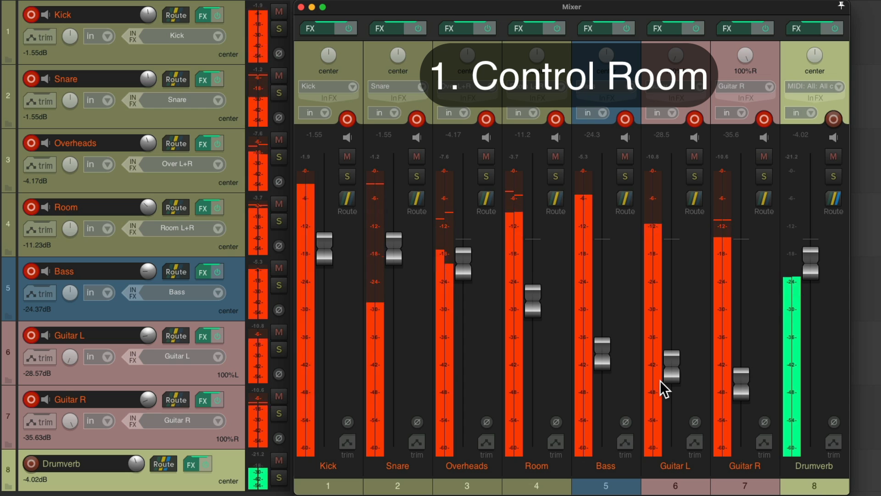
key("space")
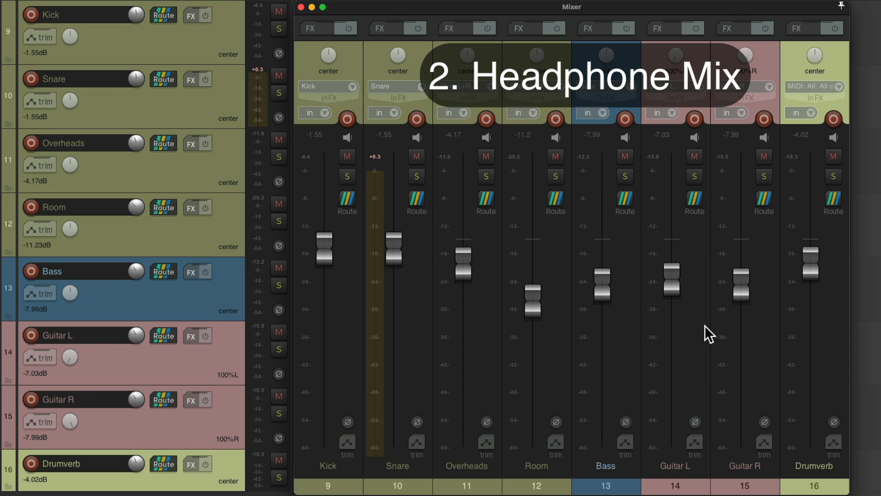
During playback in the Headphone Mix view, lower Bass to about -23.6 dB, Guitar L to -24.4 dB and Guitar R to -21.8 dB.
key("space")
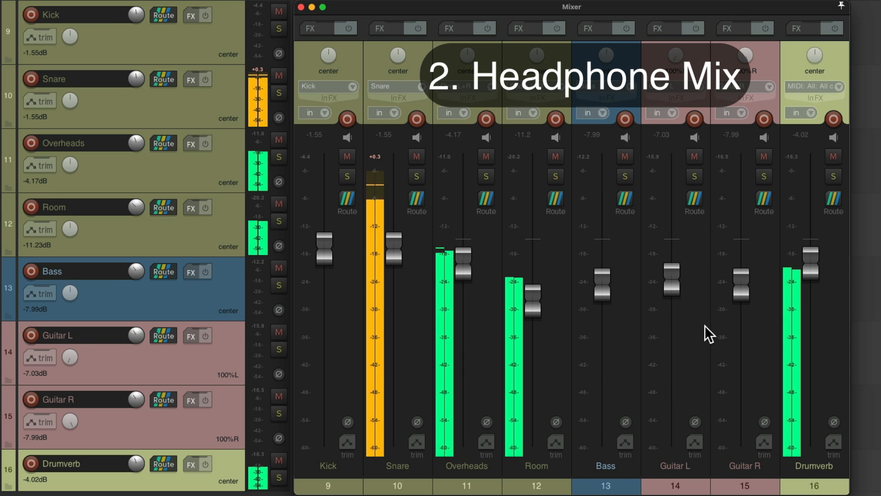
left_click_drag(599, 287, 597, 365)
left_click_drag(660, 287, 674, 346)
left_click_drag(736, 289, 726, 349)
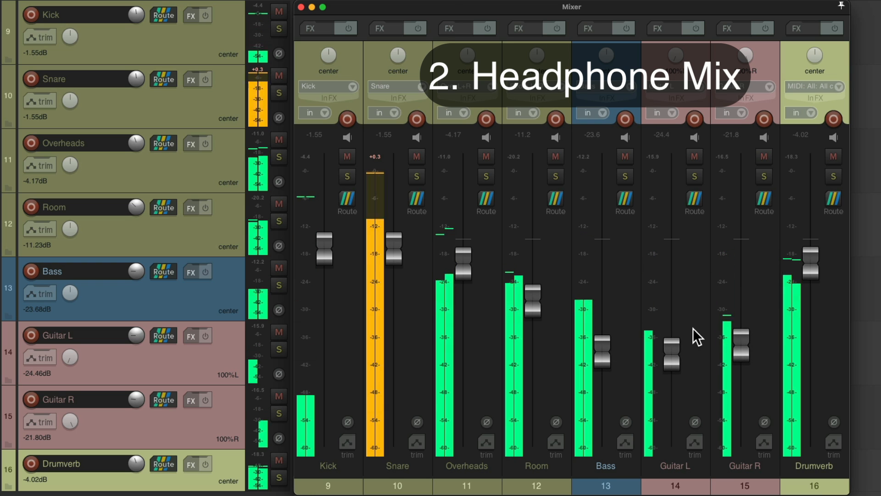
key("space")
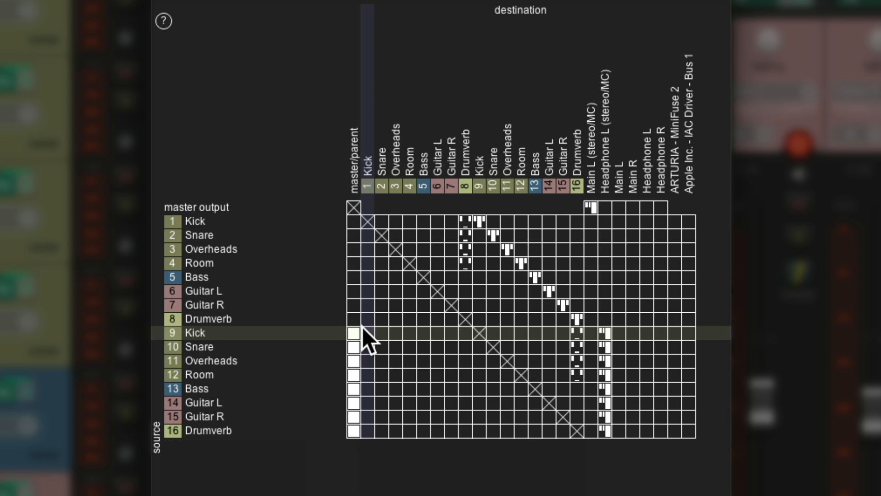
Switch off the master/parent sends of tracks 9 to 16 and enable them for tracks 1 to 8 in the routing matrix.
left_click_drag(352, 329, 351, 429)
left_click_drag(353, 222, 353, 319)
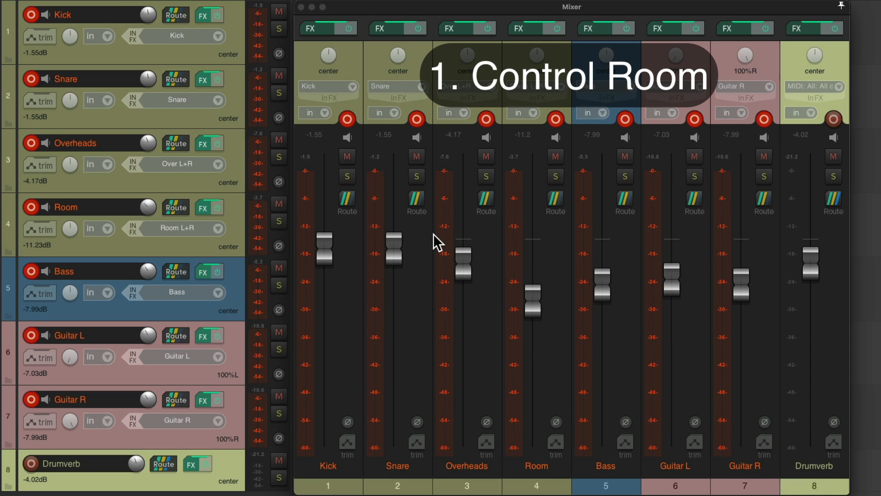
During playback in the Control Room view, lower Bass to about -29.5 dB, Guitar L to -23.4 dB, and Guitar R as well.
key("space")
left_click_drag(601, 287, 599, 365)
left_click_drag(678, 274, 676, 350)
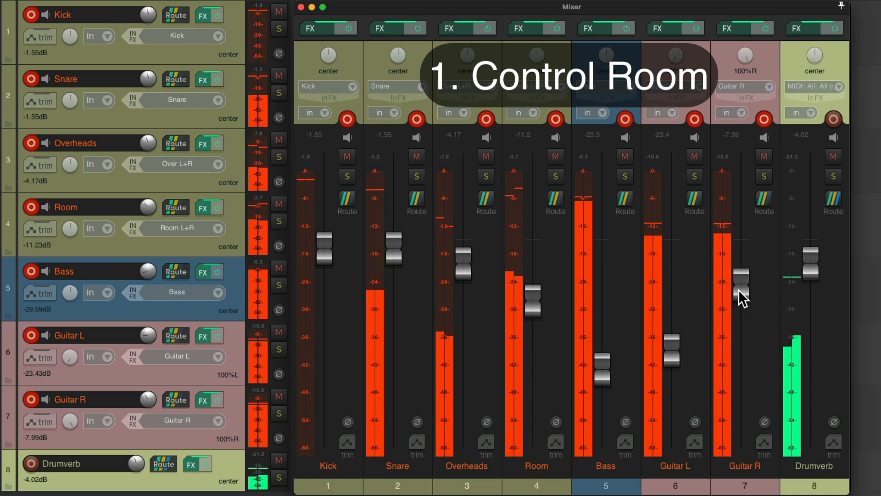
left_click_drag(740, 294, 732, 370)
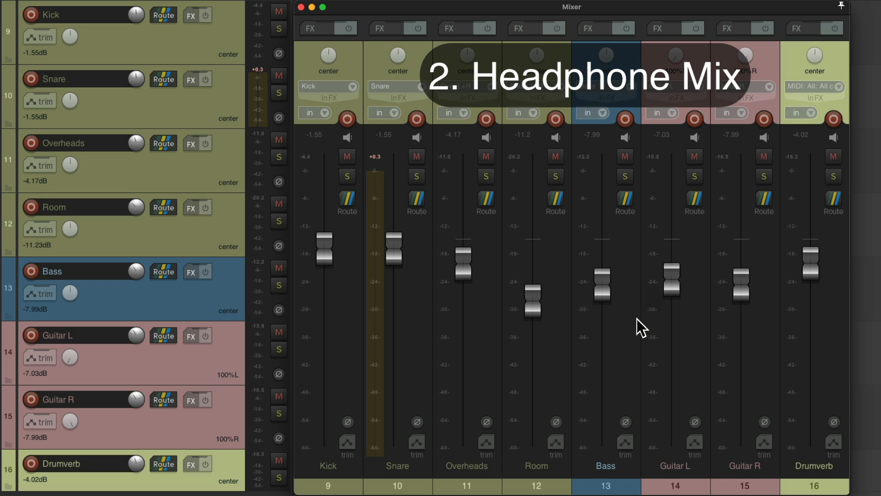
During Headphone Mix playback, lower Guitar R to about -25.3 dB, Guitar L to -23.4 dB and Bass to -23.3 dB, then stop.
key("space")
left_click_drag(740, 285, 740, 354)
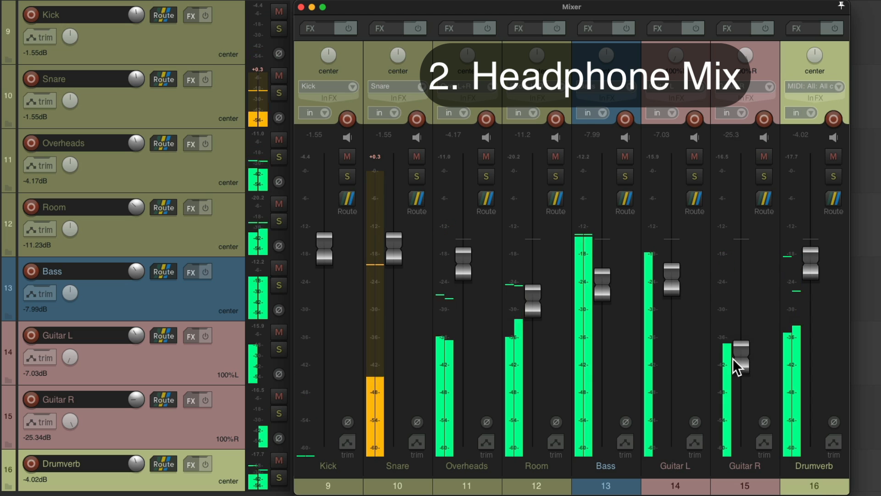
left_click_drag(670, 278, 670, 352)
left_click_drag(604, 287, 606, 352)
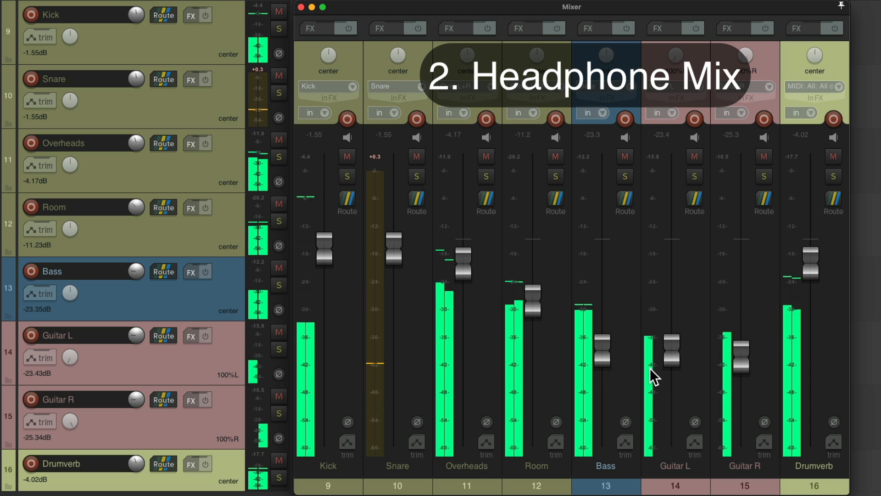
key("space")
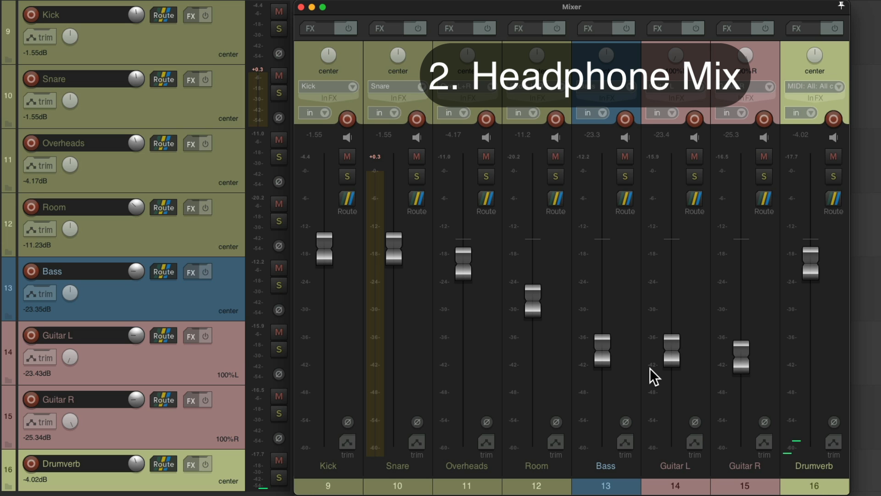
Load the Control Room view, solo Kick, Snare, Overheads and Room, and start playback.
key("1")
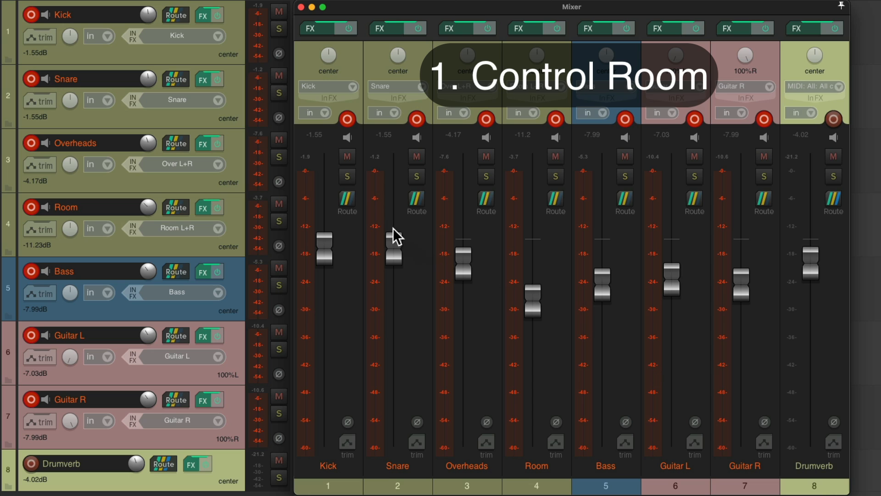
left_click_drag(347, 176, 523, 171)
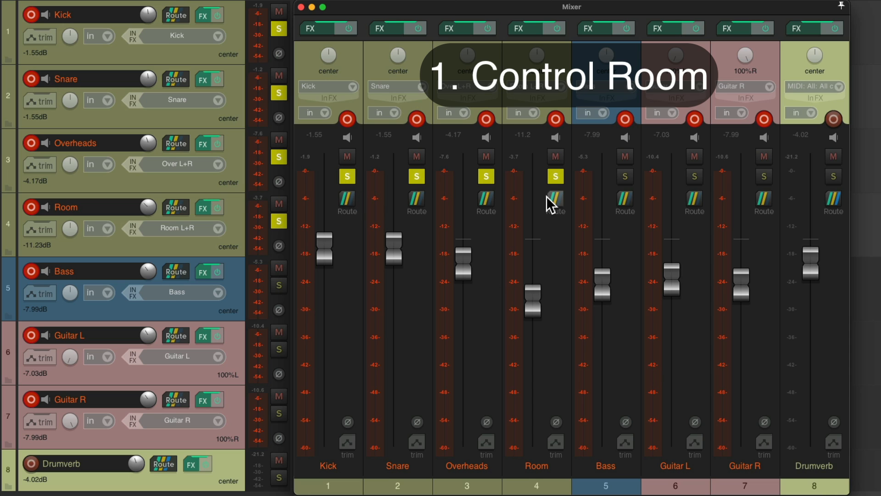
key("space")
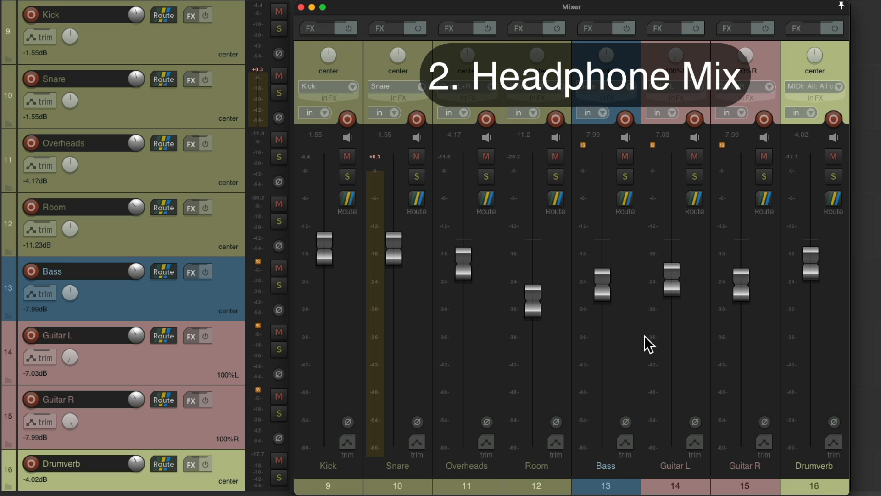
Turn on Solo defeat for all Headphone Mix tracks, Kick 9 through Drumverb 16.
left_click(318, 487)
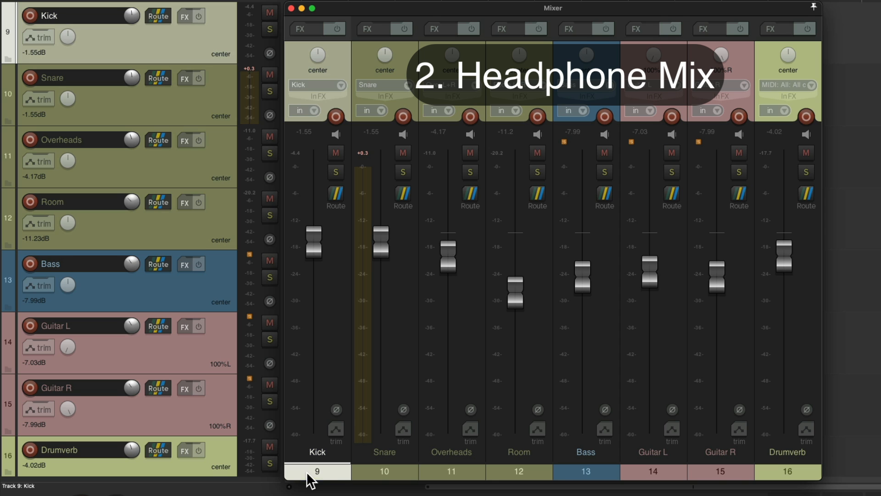
left_click(774, 479, "shift")
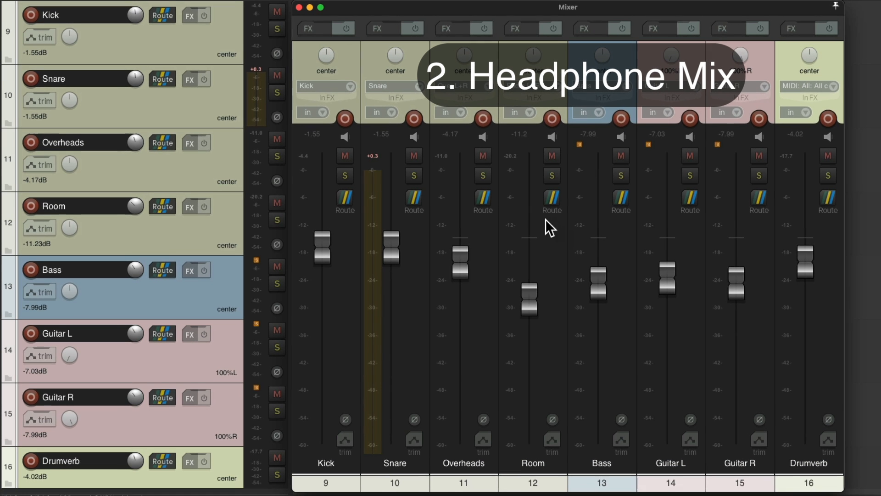
right_click(485, 178)
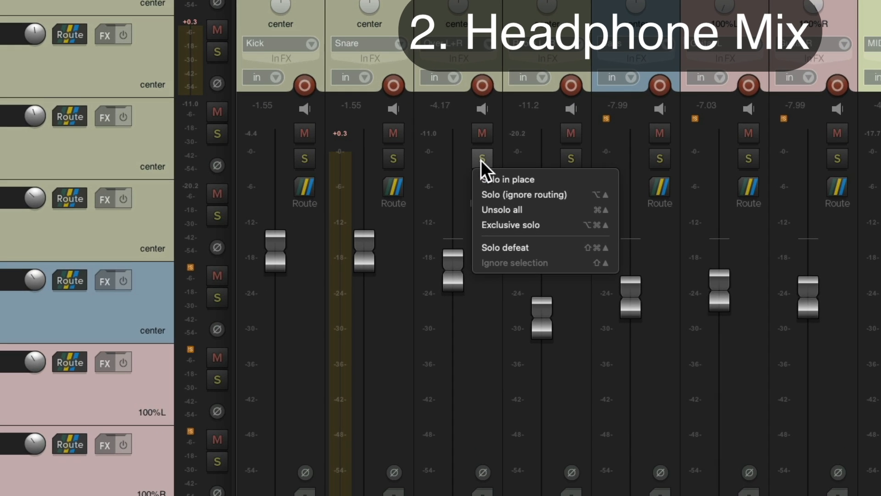
left_click(476, 248)
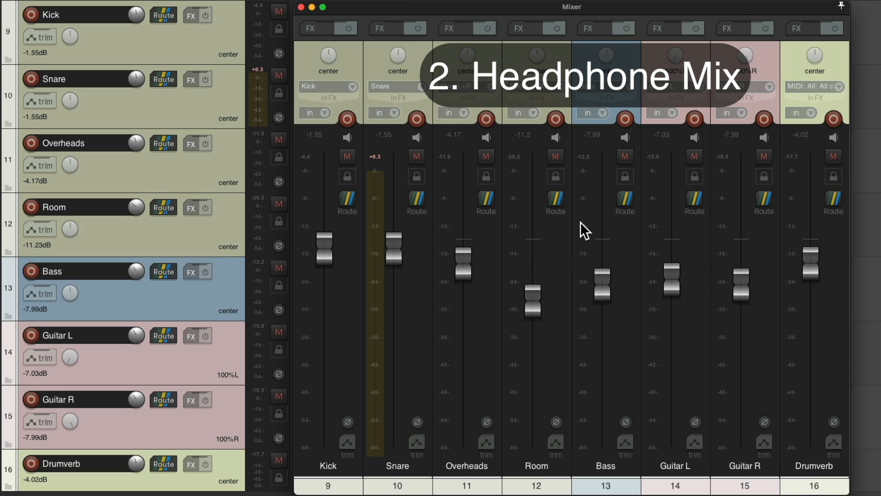
left_click(596, 260)
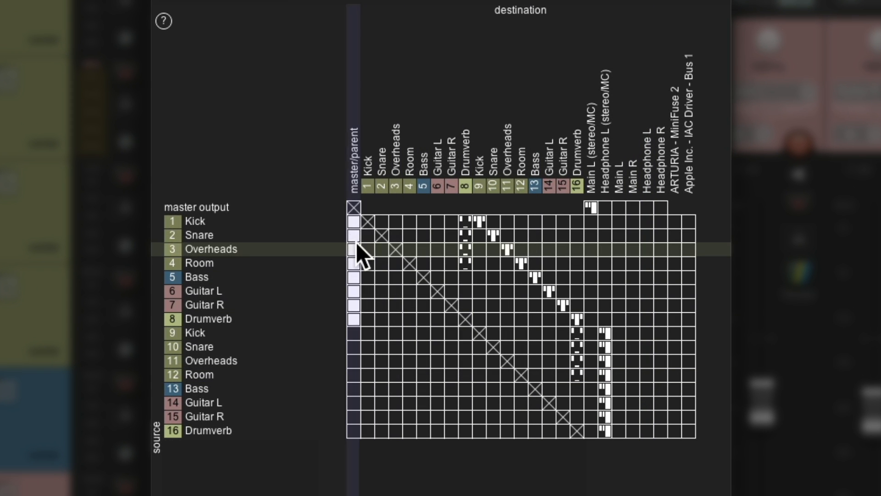
Move the master/parent sends from tracks 1 to 8 over to tracks 9 to 16 and audition the Headphone Mix.
left_click_drag(353, 224, 353, 429)
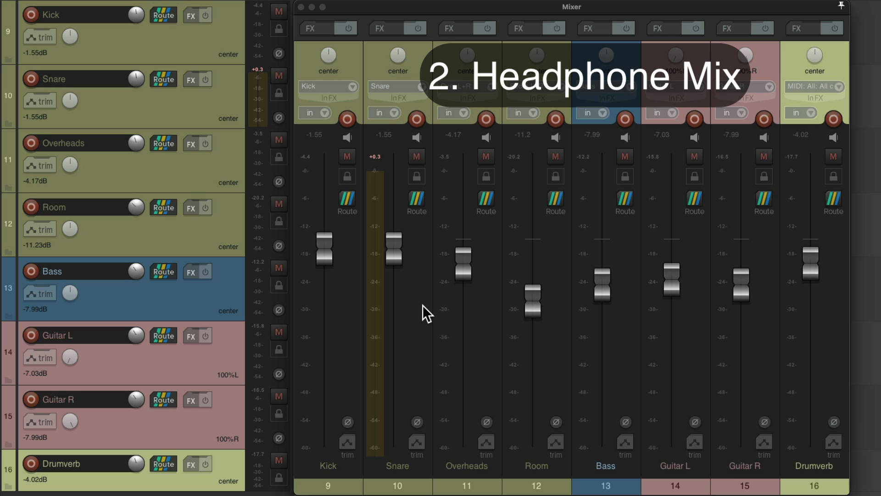
key("space")
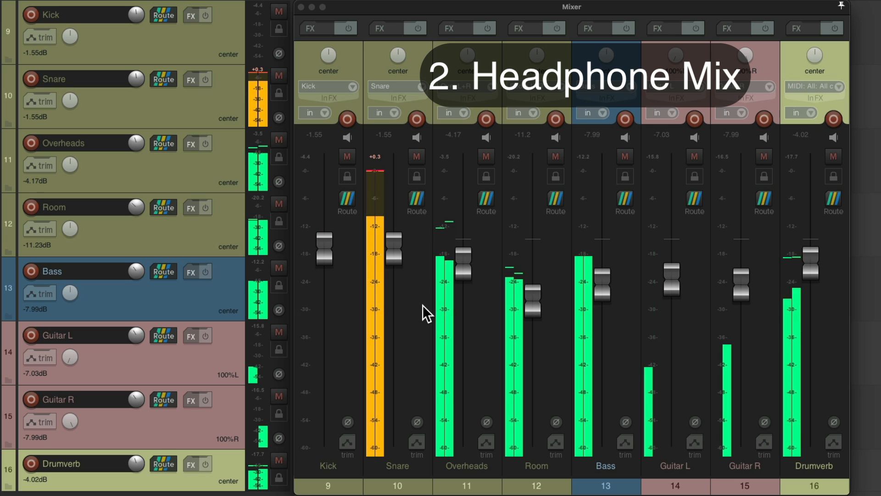
key("space")
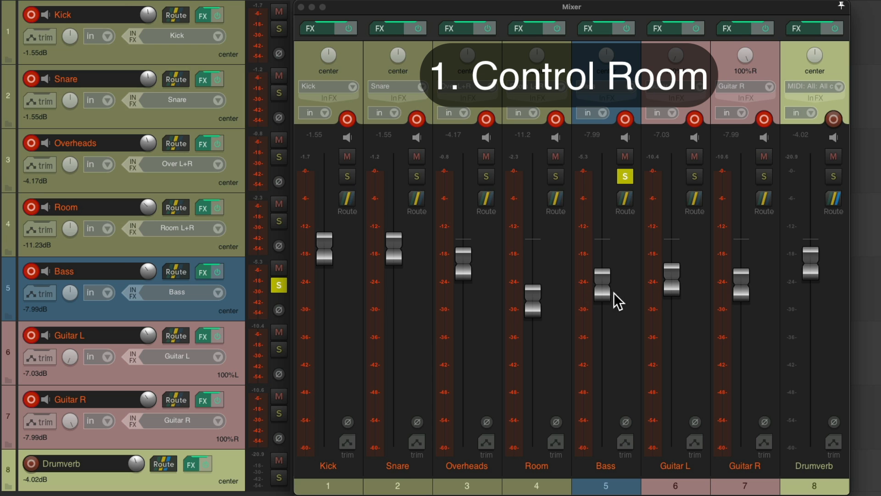
Play the Control Room view with Bass soloed, and check the solo options of the Room track in the Headphone Mix.
key("space")
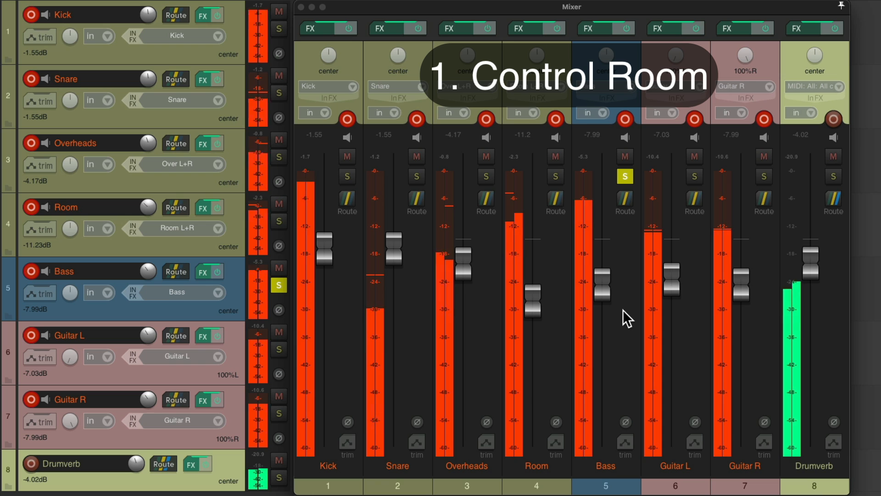
key("space")
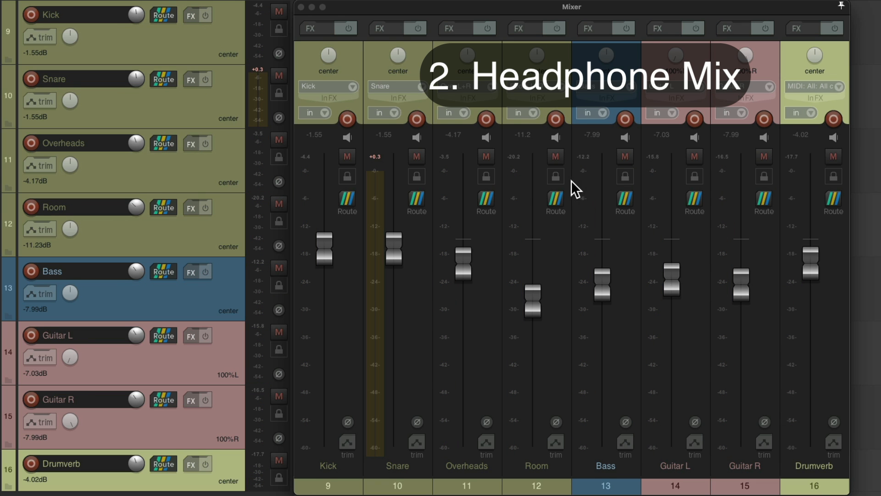
right_click(560, 178)
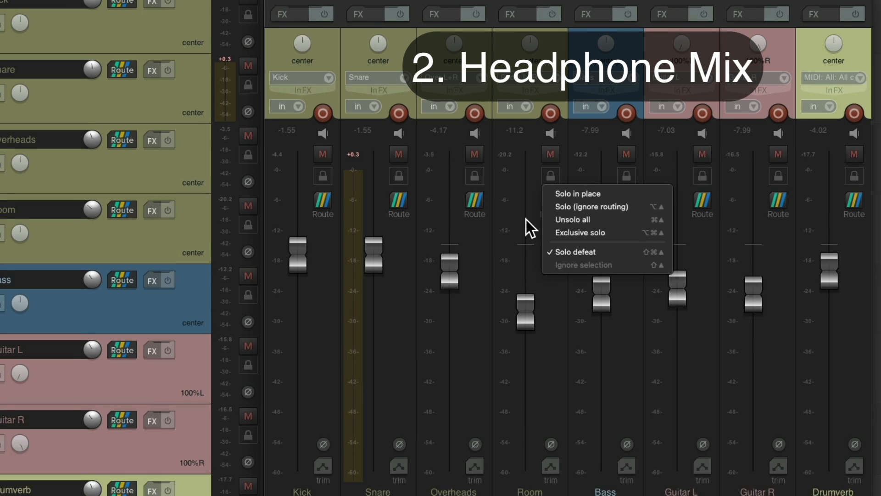
left_click(511, 225)
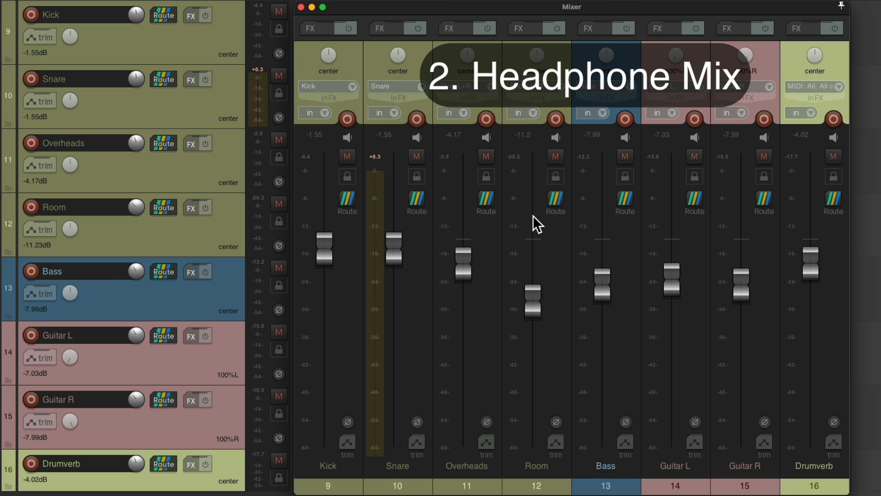
Mute Kick, Snare, Overheads and Room in the Control Room view and audition both the Control Room and Headphone Mix.
key("1")
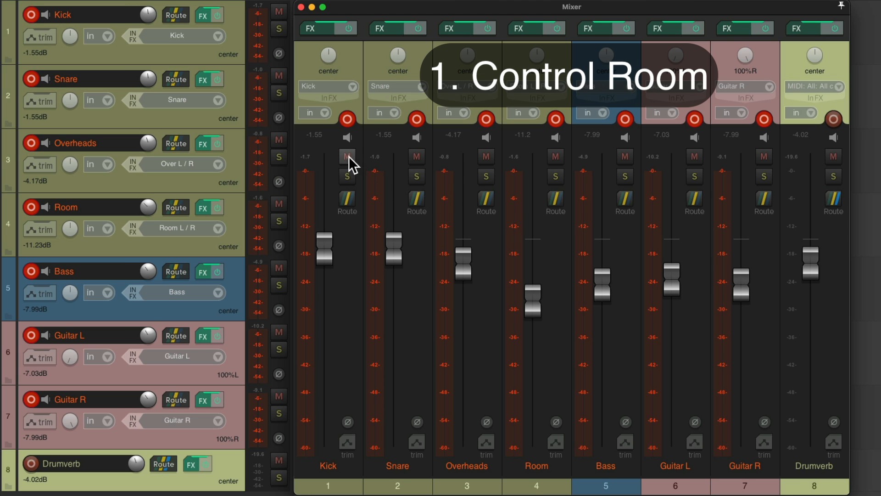
left_click_drag(348, 156, 537, 167)
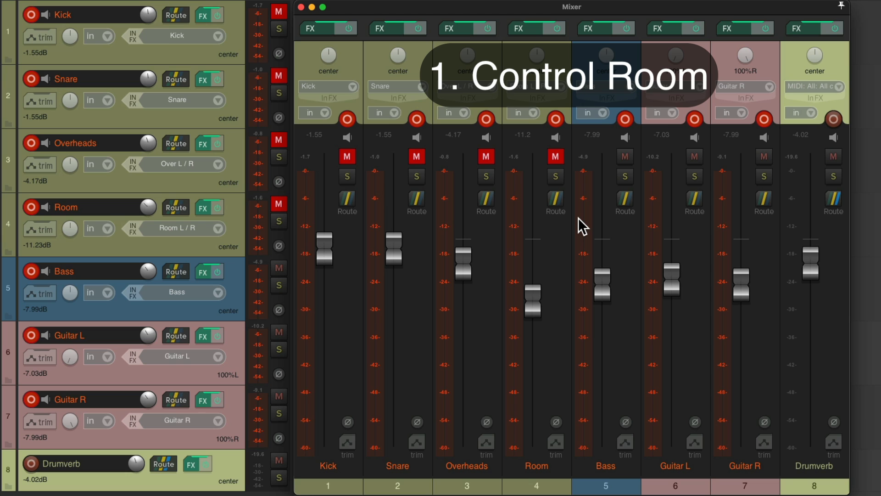
key("space")
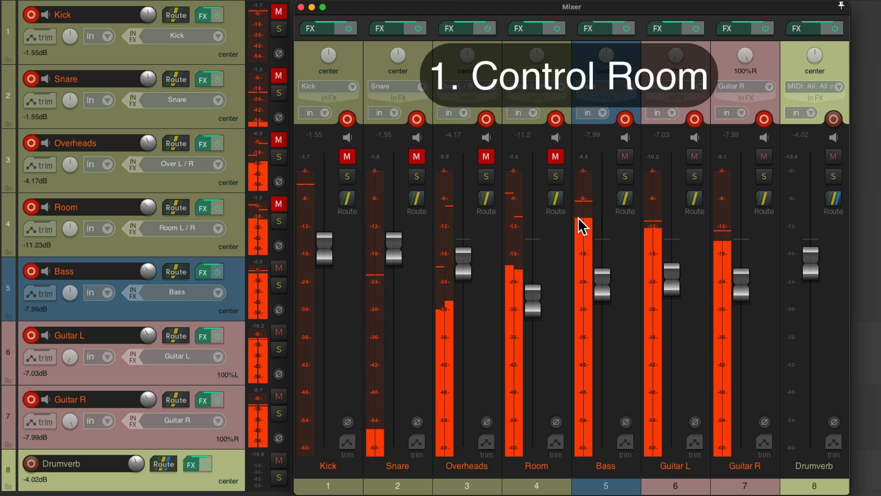
key("space")
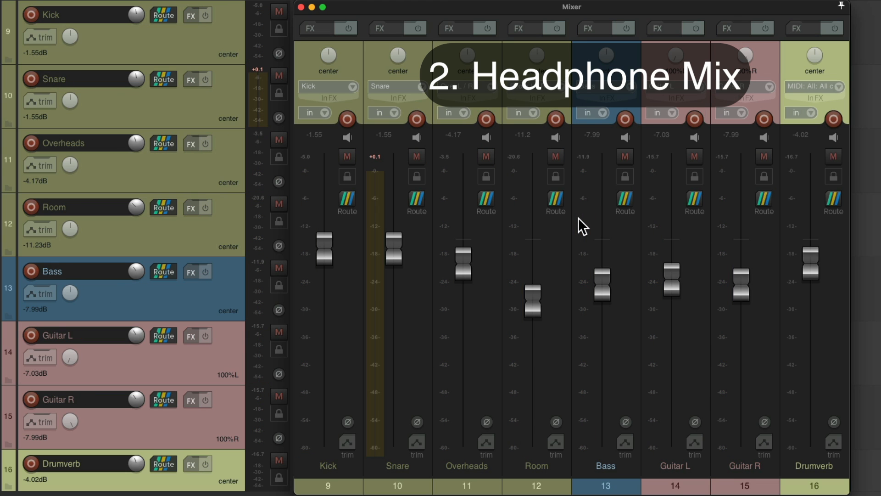
key("space")
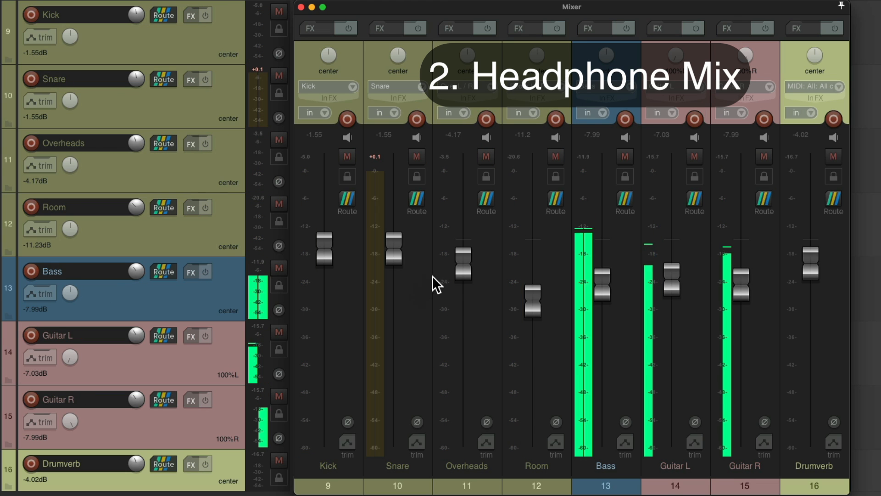
key("space")
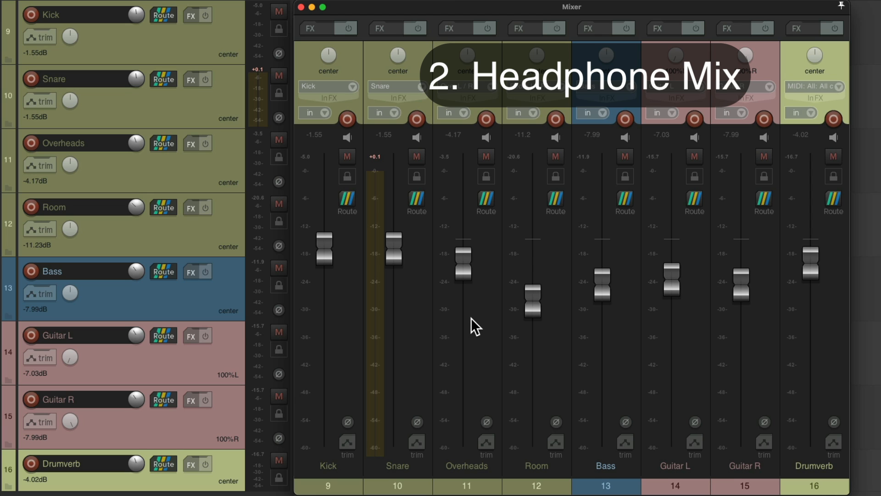
Enable "Pre-fader sends survive their track being muted" in the Mute/Solo preferences.
key("super+comma")
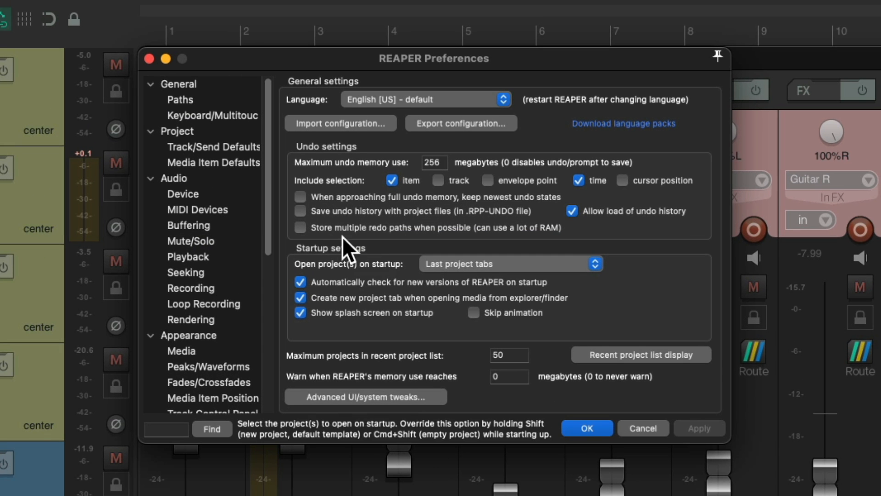
left_click(234, 243)
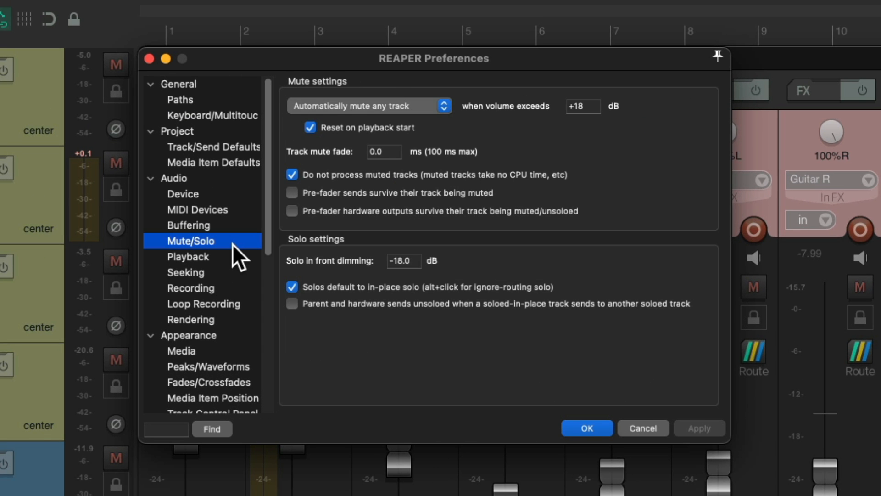
left_click(291, 193)
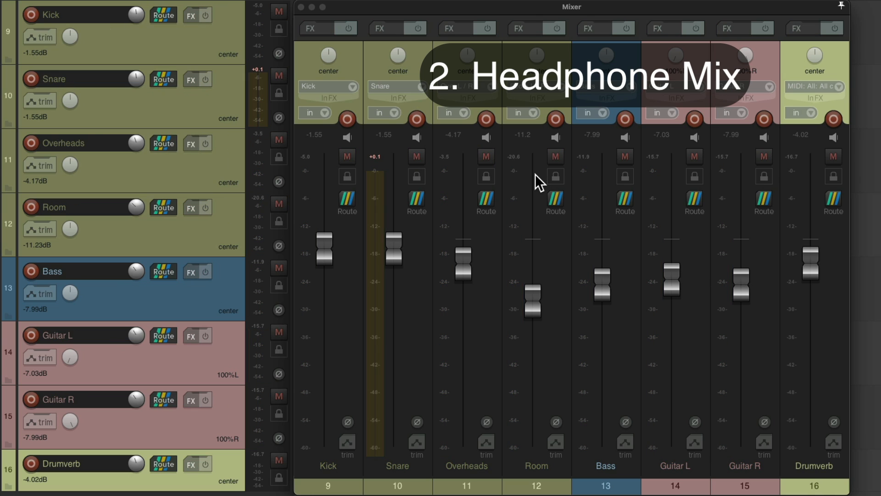
Audition the Headphone Mix and Control Room, unmuting Kick, Snare, Overheads and Room during Control Room playback and toggling their mutes again.
key("space")
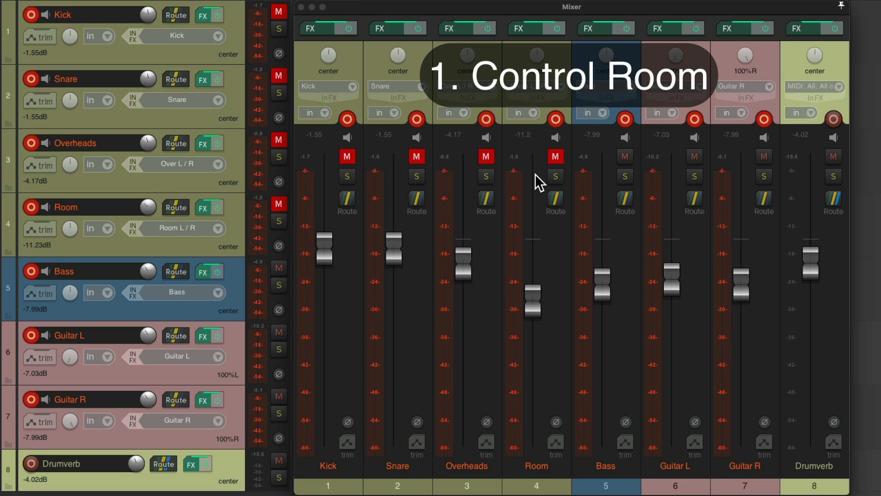
key("space")
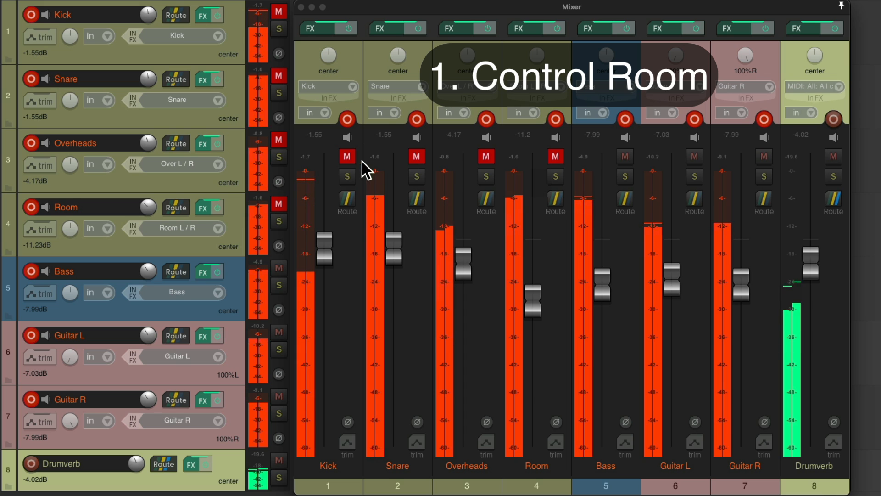
left_click_drag(351, 158, 546, 159)
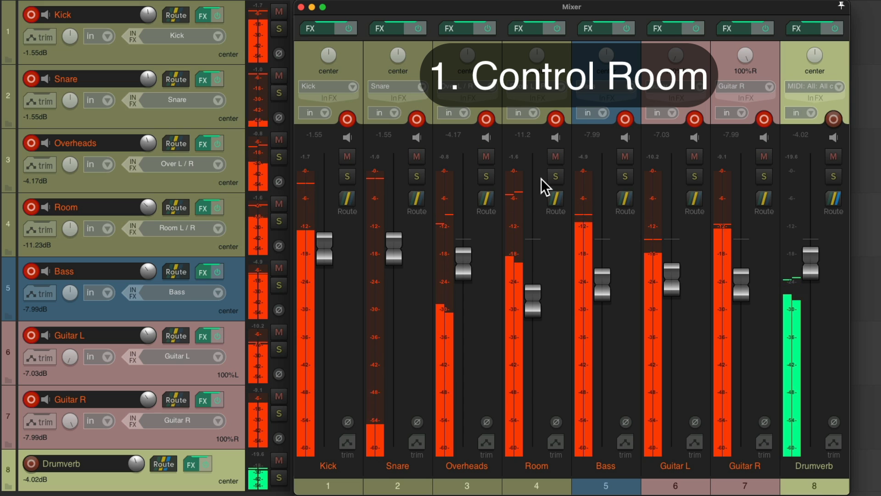
mouse_move(621, 159)
left_mouse_down()
mouse_move(757, 161)
mouse_move(632, 153)
left_mouse_up()
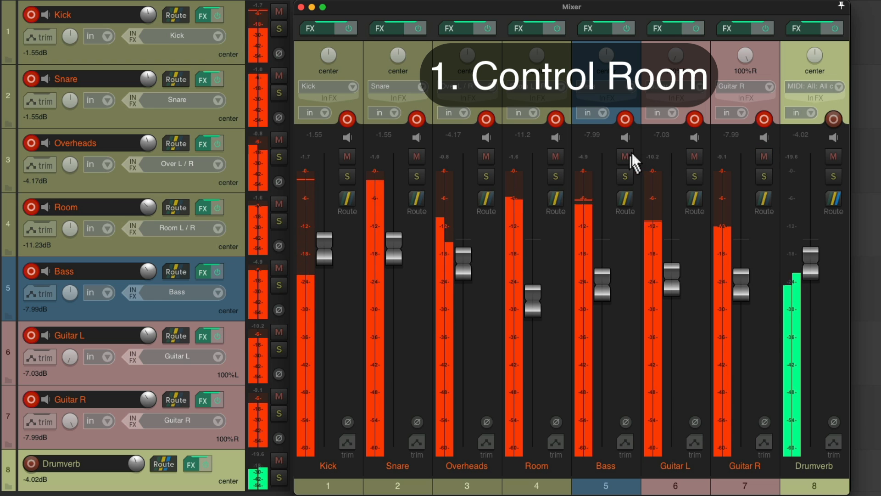
left_click_drag(556, 157, 348, 156)
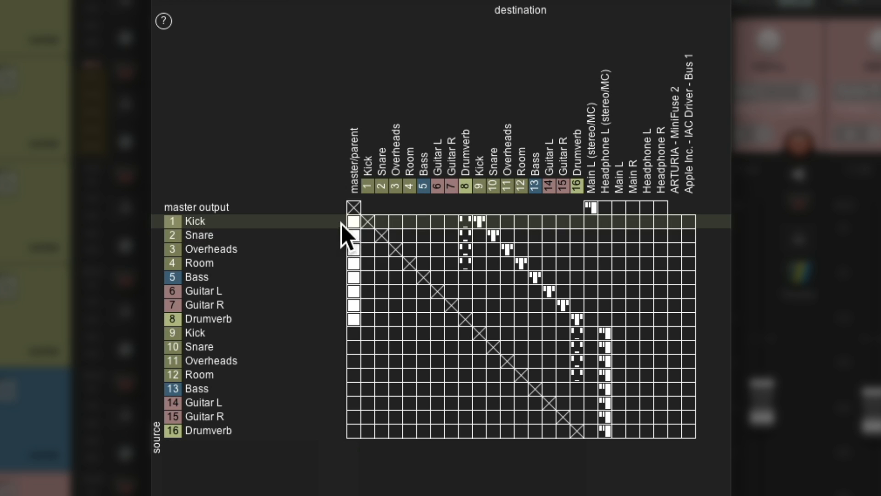
Switch off the master/parent sends of tracks 1 to 8 and enable them for tracks 9 to 16 in the routing matrix.
left_click_drag(354, 221, 358, 457)
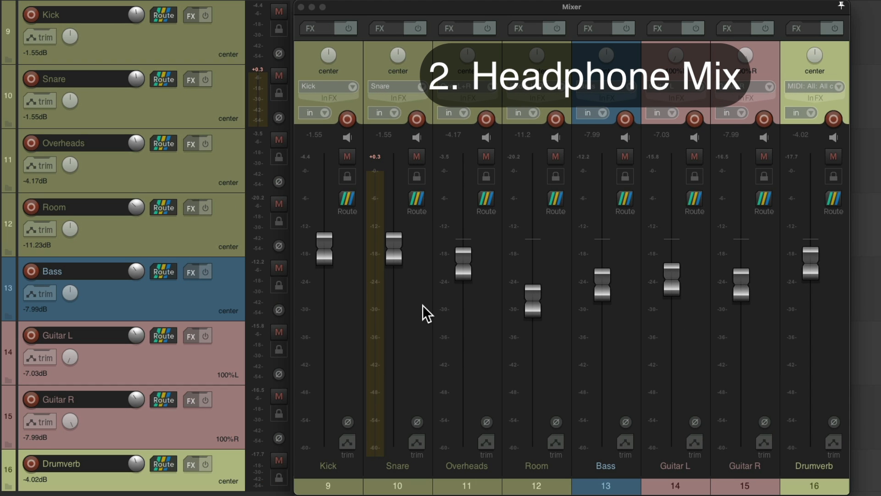